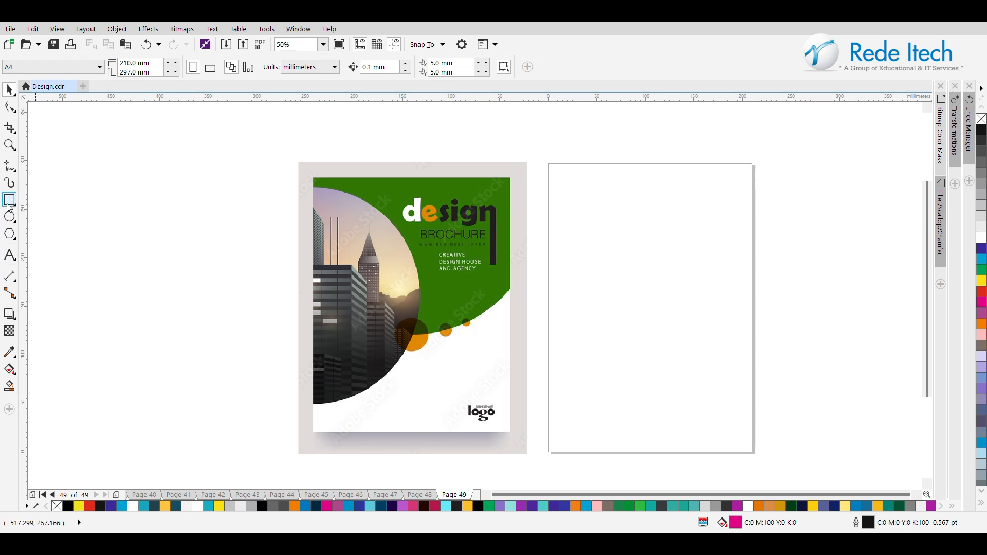
Step: Create a page-sized rectangle over the blank A4 page and remove its fill
double_click(9, 205)
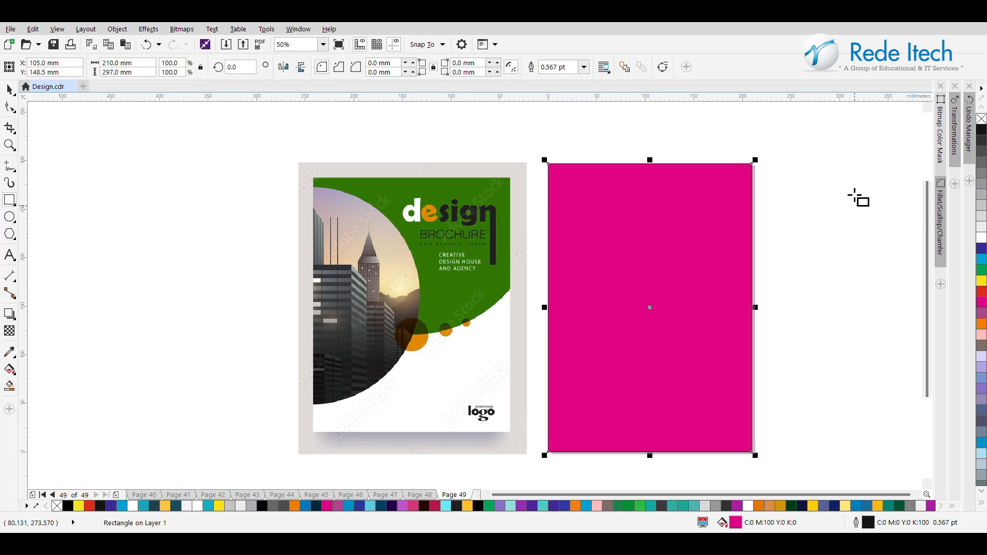
left_click(982, 120)
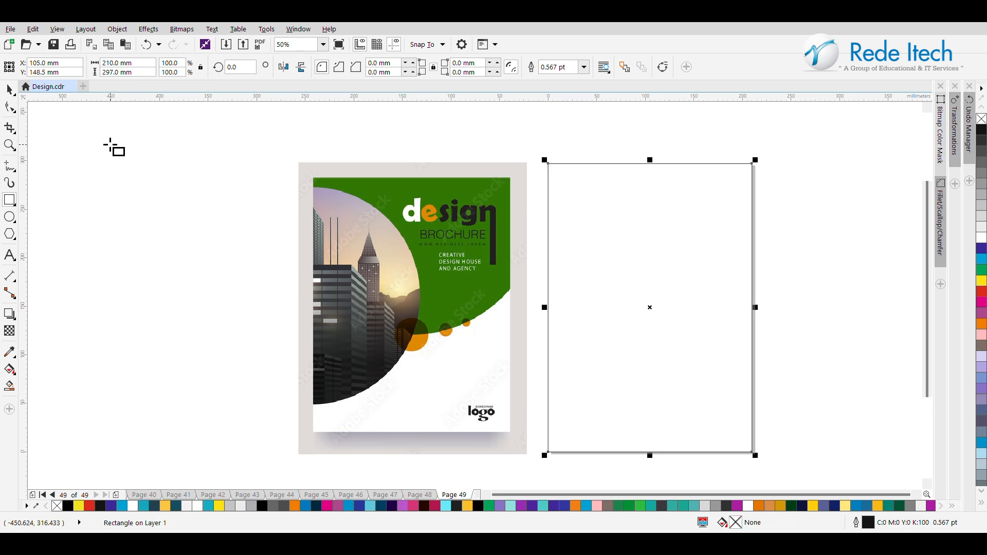
left_click(10, 91)
left_click(242, 233)
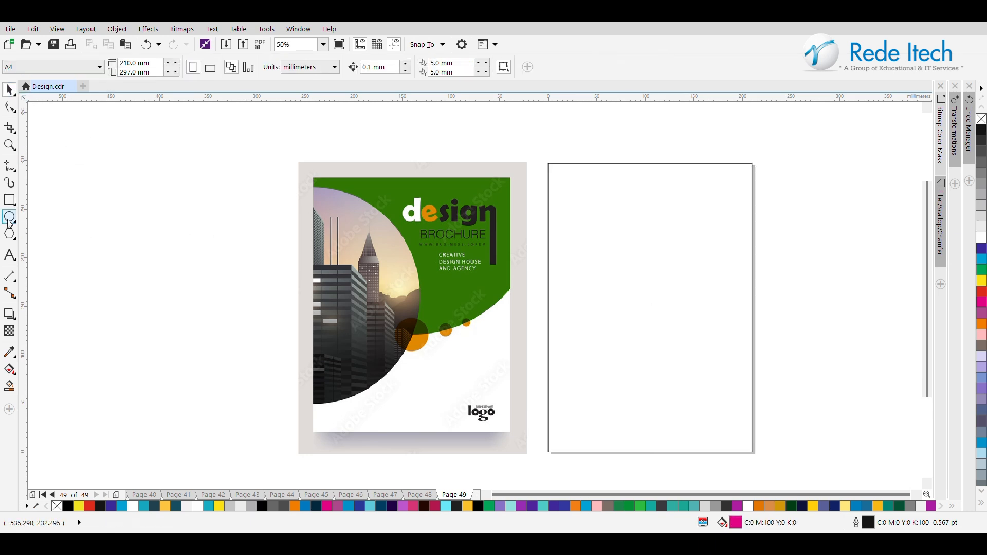
Step: Draw an unfilled circle about 278 mm across and position it over the upper part of the blank page
left_click(8, 218)
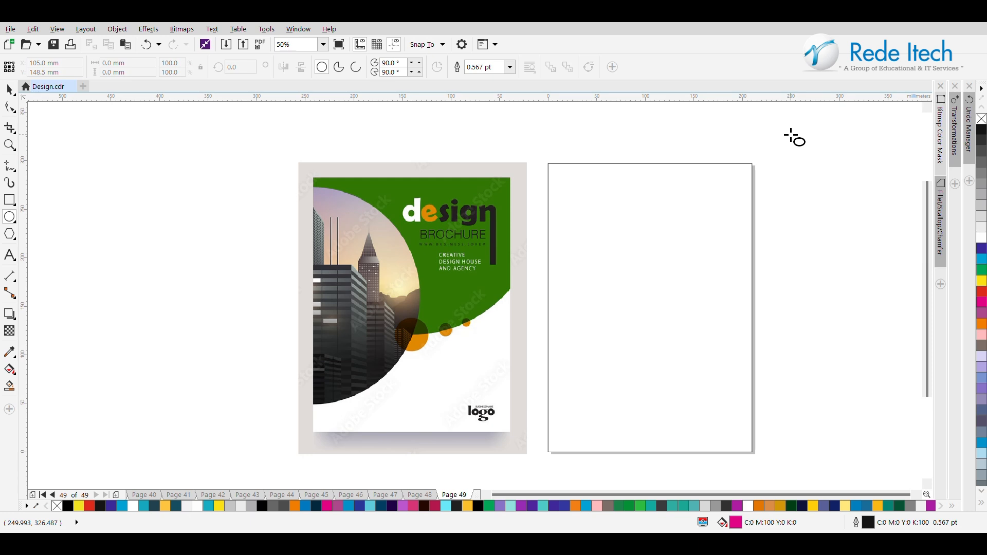
left_click_drag(792, 127, 520, 147)
left_click(982, 119)
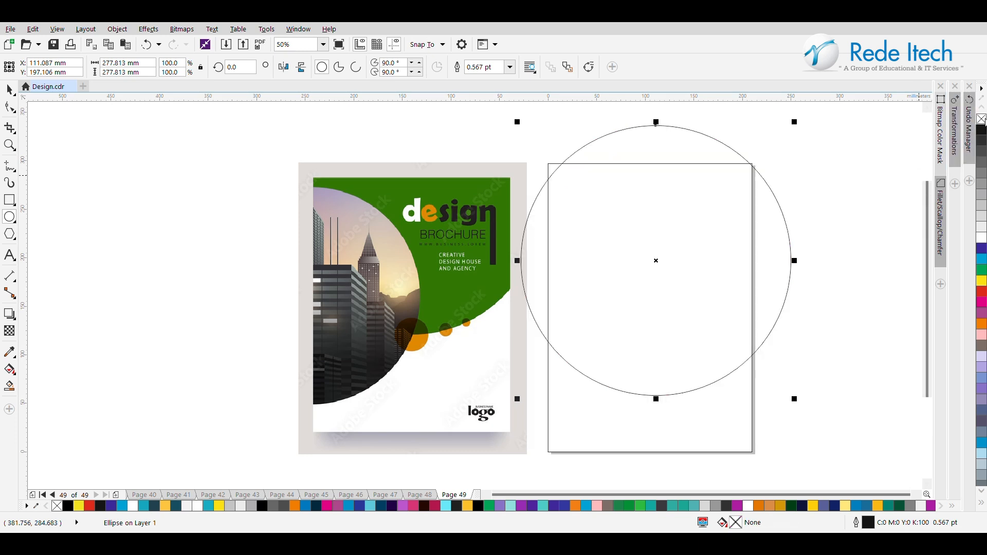
left_click(10, 90)
left_click_drag(687, 223, 665, 165)
left_click_drag(661, 204, 663, 200)
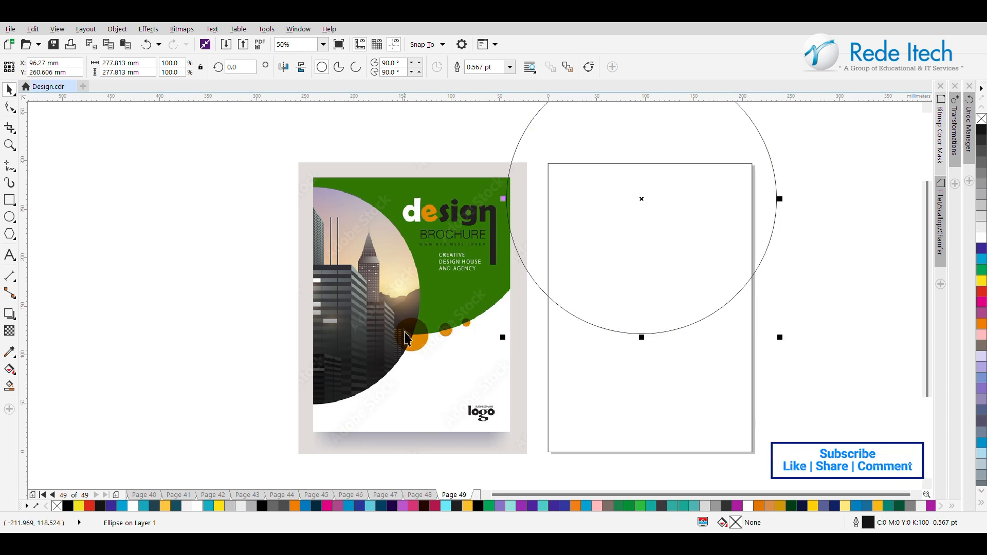
Step: Create a shape from the overlap of the circle and the page rectangle with Smart Fill, and delete the circle
left_click(11, 388)
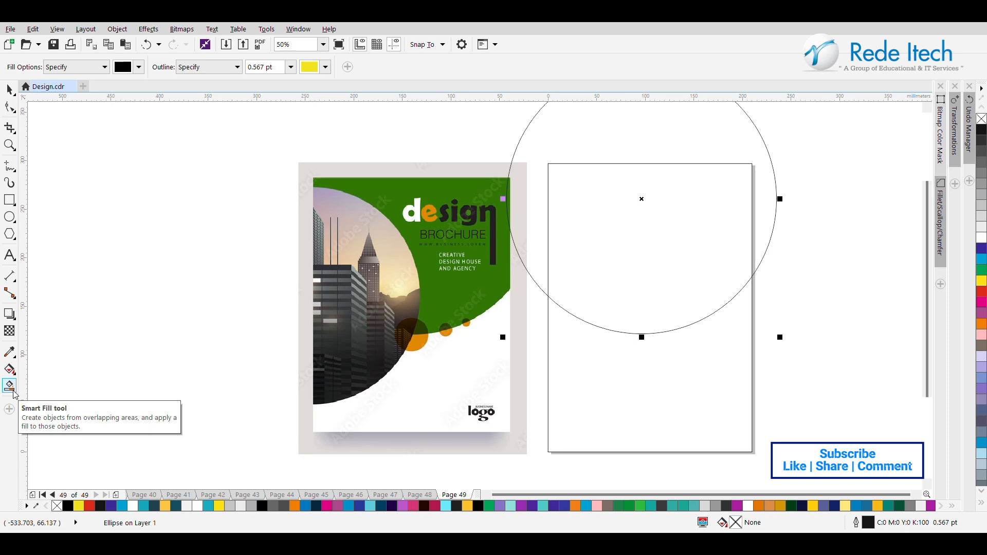
left_click(703, 227)
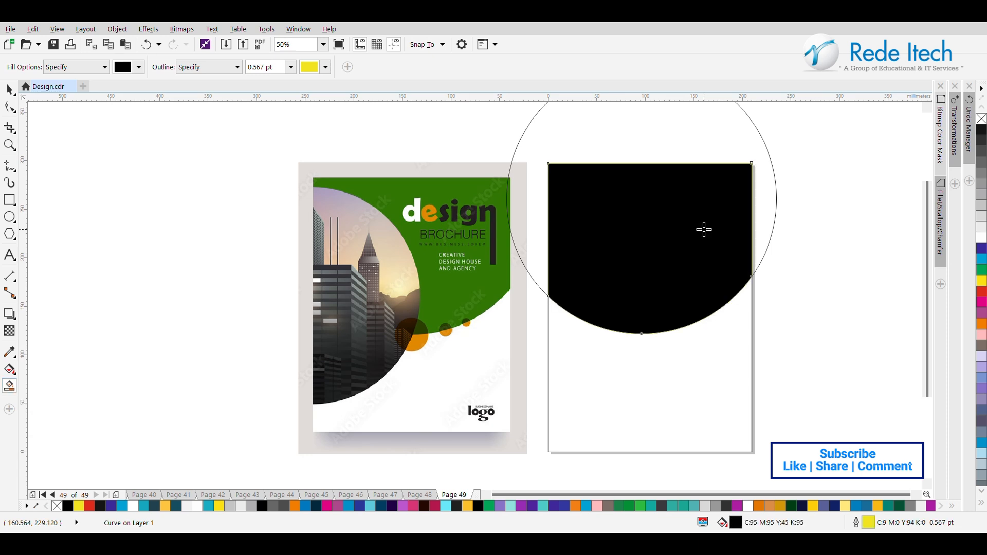
left_click(10, 90)
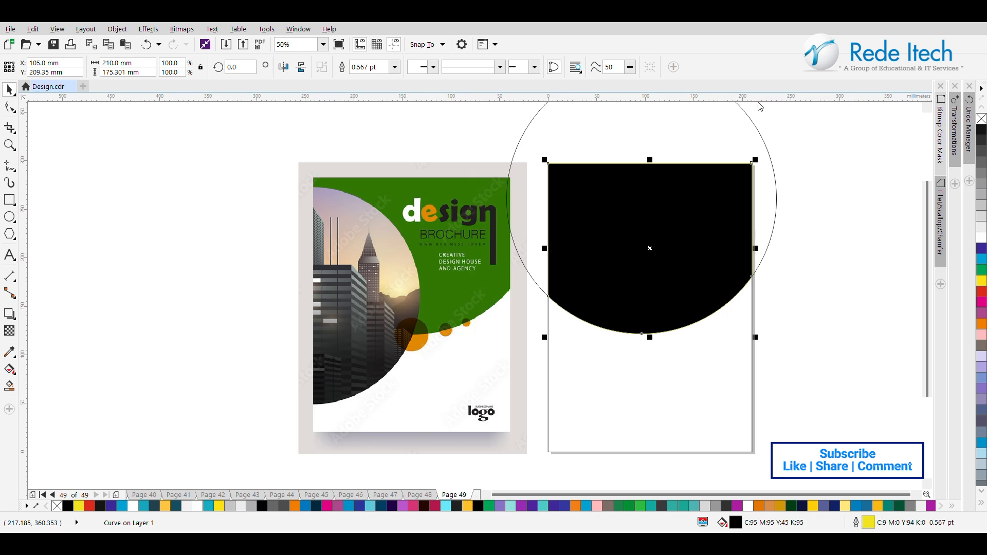
left_click(736, 128)
key("Delete")
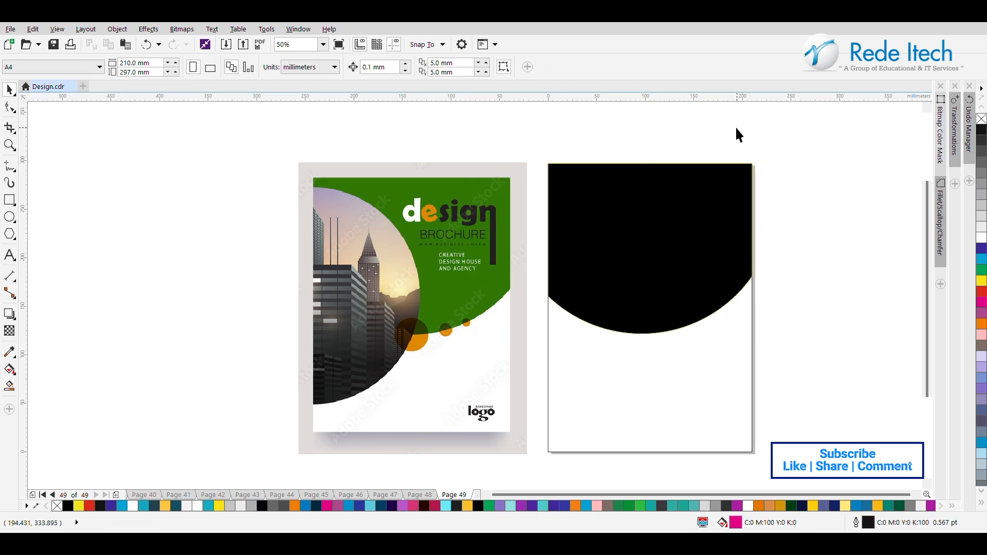
Step: Remove the black curved shape's outline and fill it with the green sampled from the reference cover
left_click(705, 238)
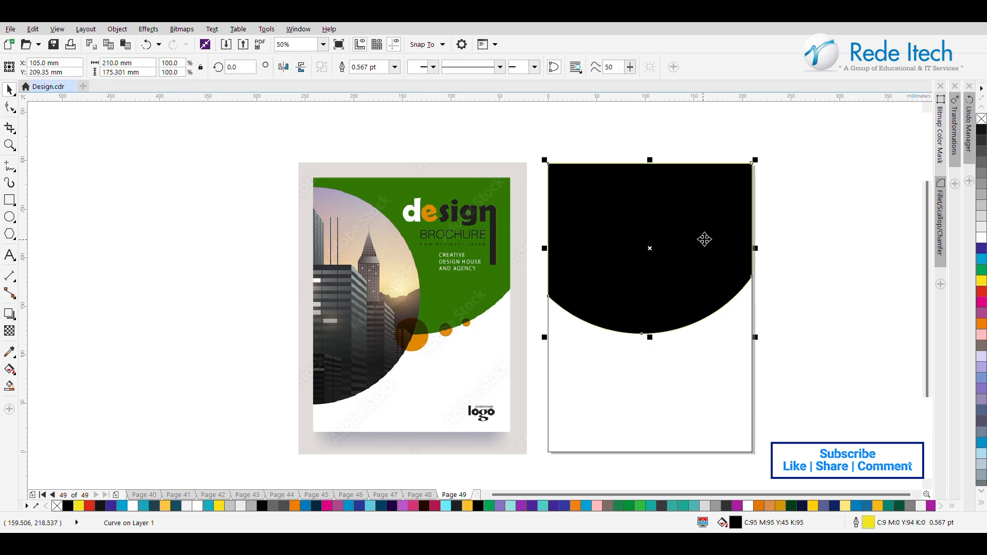
right_click(983, 118)
left_click(778, 217)
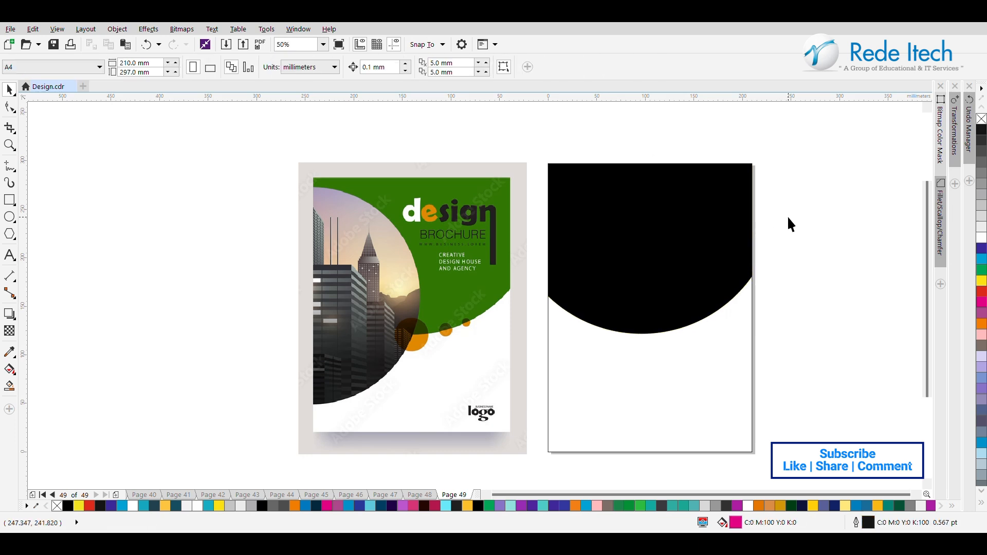
left_click(9, 352)
left_click(465, 282)
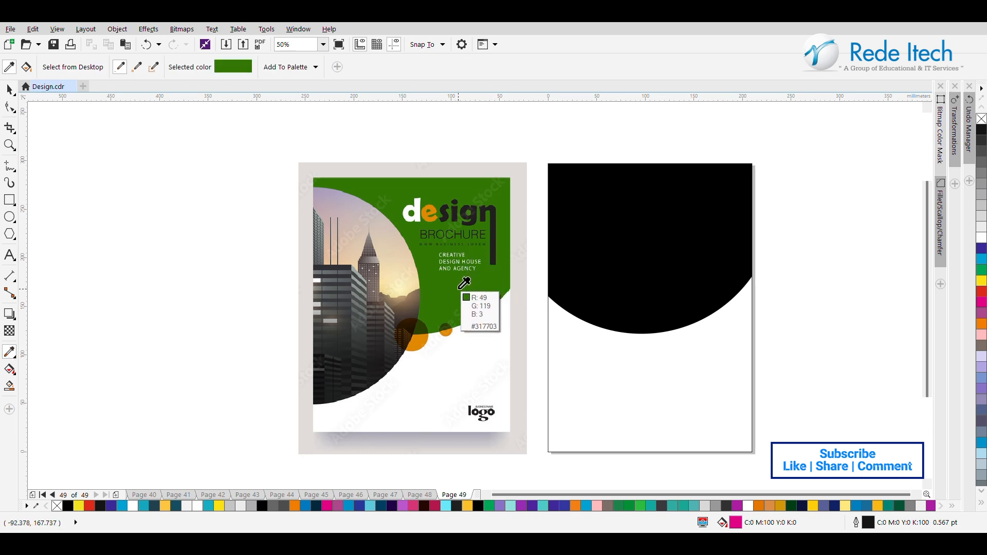
left_click(632, 259)
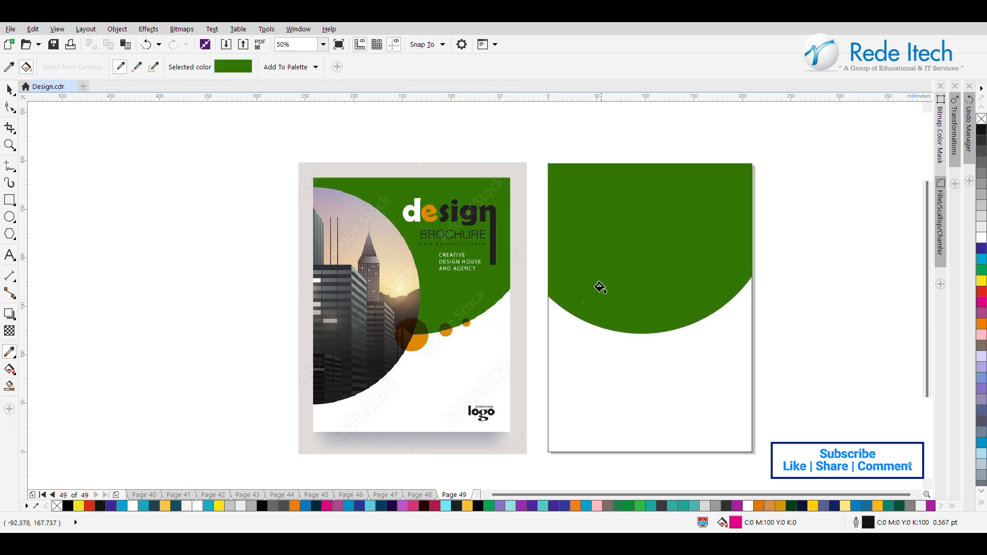
left_click(9, 91)
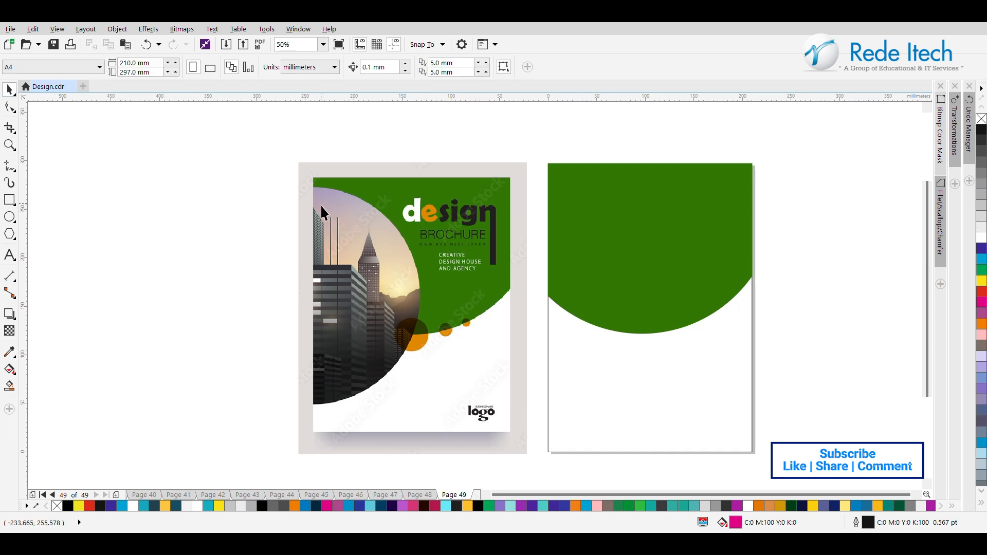
Step: Draw an unfilled circle about 263 mm across and move it over the page's left edge
left_click(9, 216)
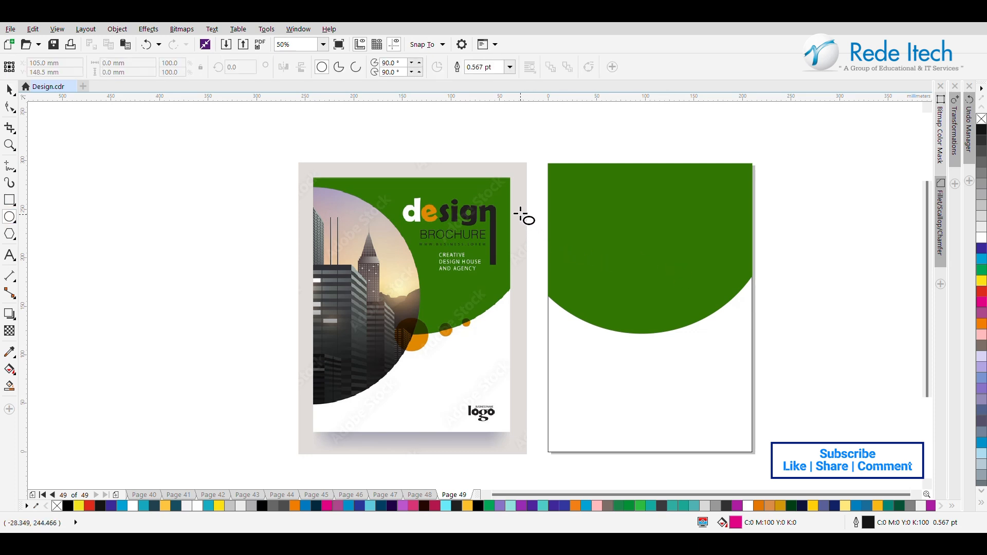
left_click_drag(525, 180, 607, 439)
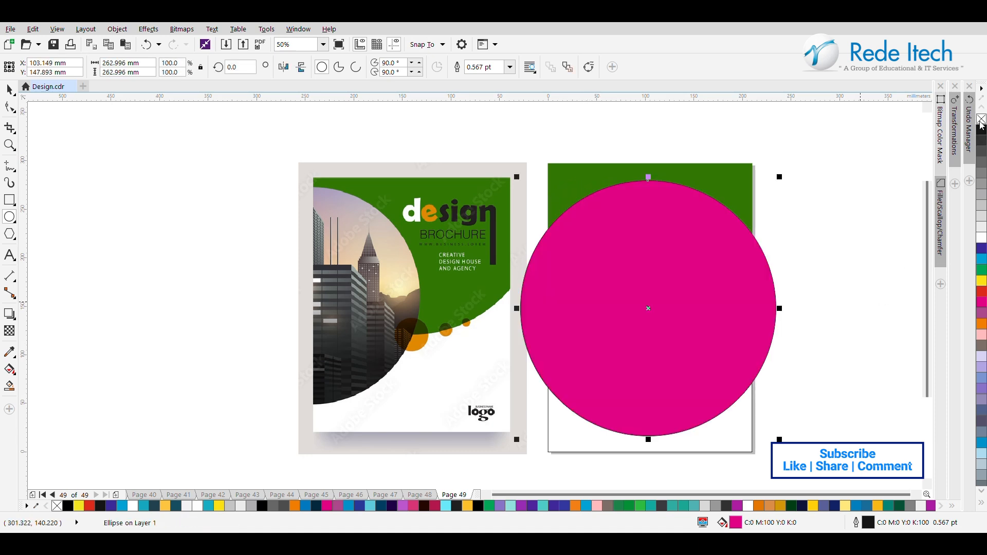
left_click(9, 91)
left_click(981, 119)
left_click_drag(609, 312, 526, 313)
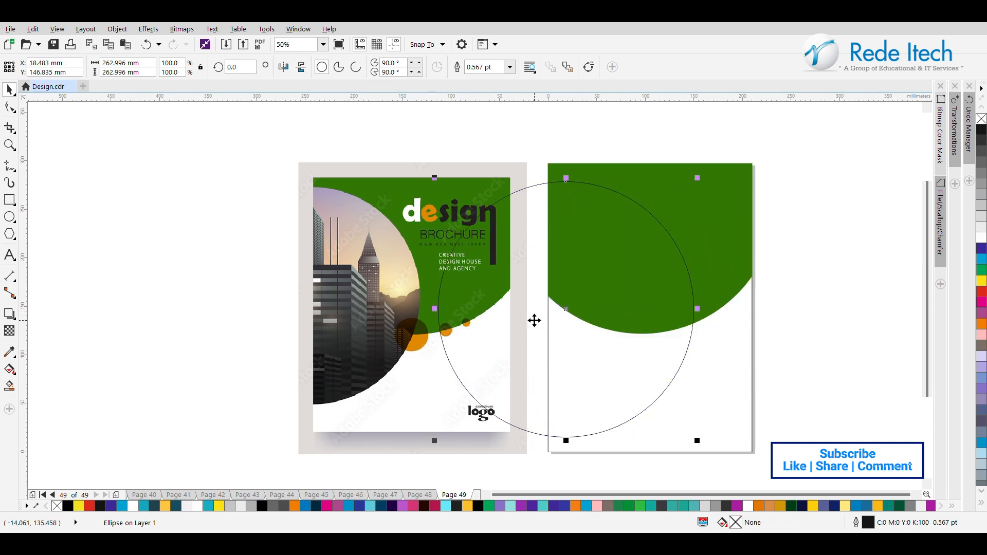
Step: Align the circle's centre vertically with the page rectangle's centre and shift the circle slightly further left
left_click(732, 342, "shift")
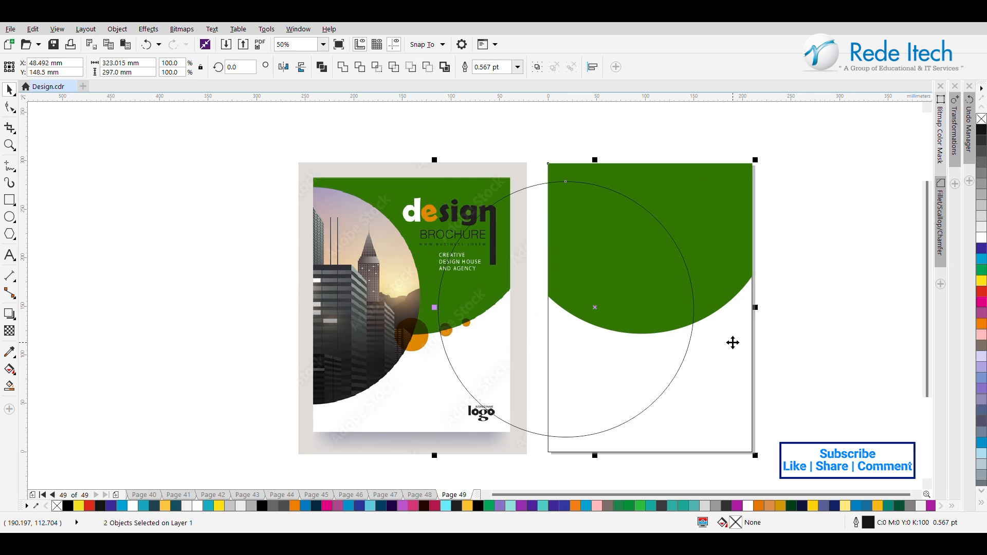
left_click(799, 308)
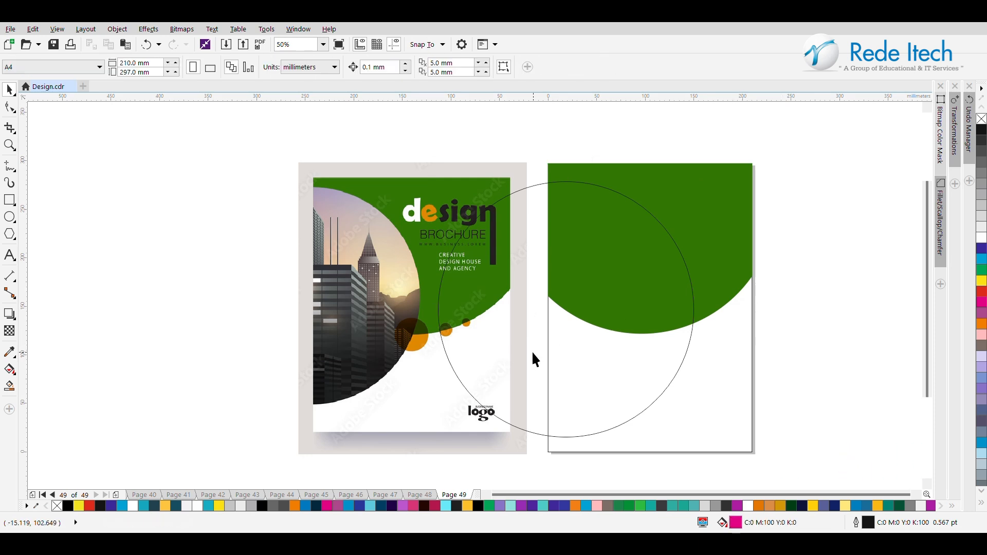
left_click(526, 355)
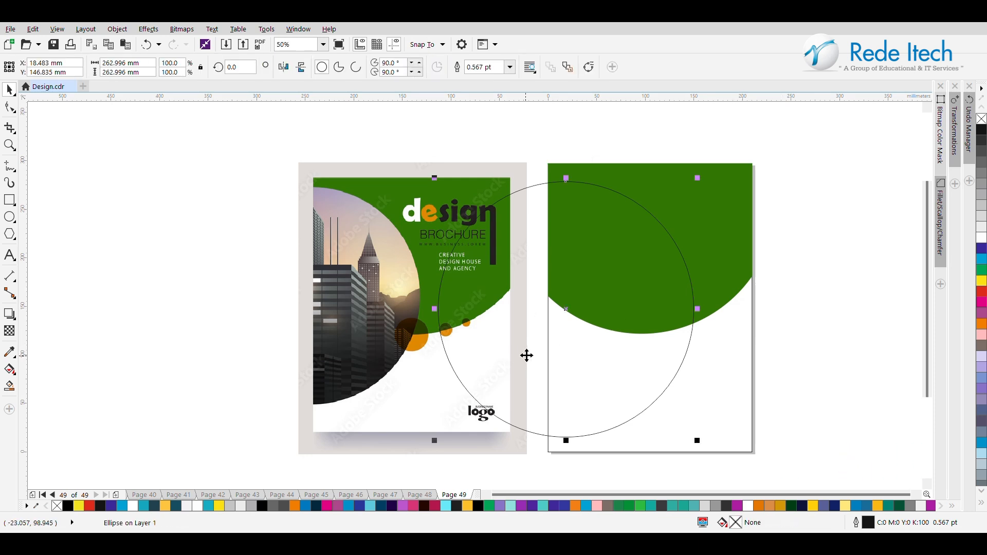
left_click(726, 365, "shift")
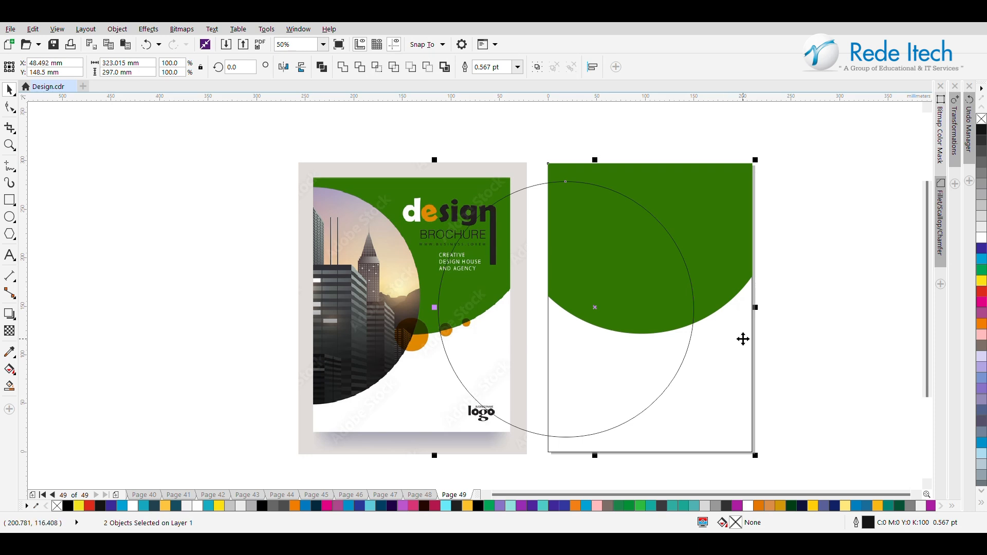
key("e")
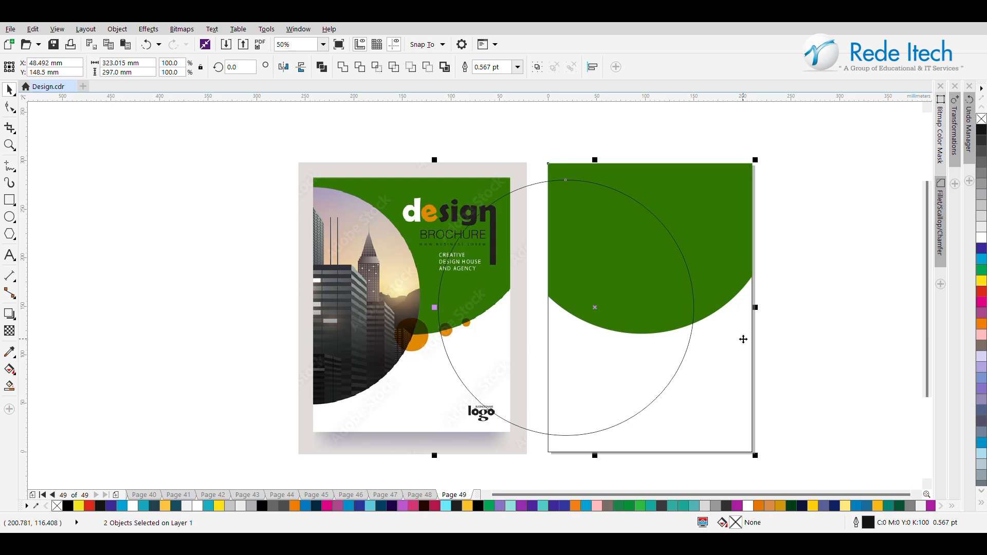
left_click(874, 312)
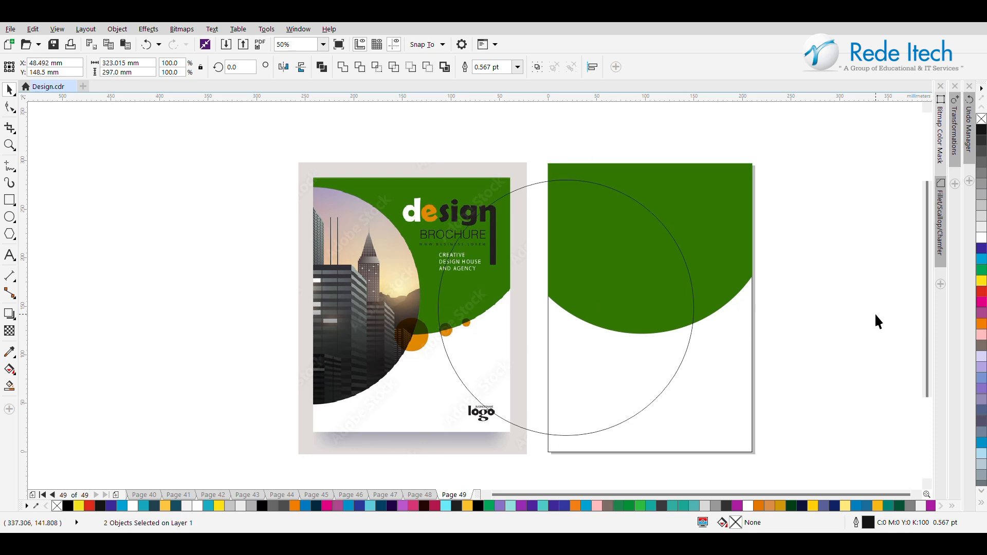
left_click(599, 372)
mouse_move(600, 373)
left_mouse_down()
mouse_move(535, 375)
mouse_move(577, 354)
mouse_move(602, 360)
mouse_move(589, 357)
left_mouse_up()
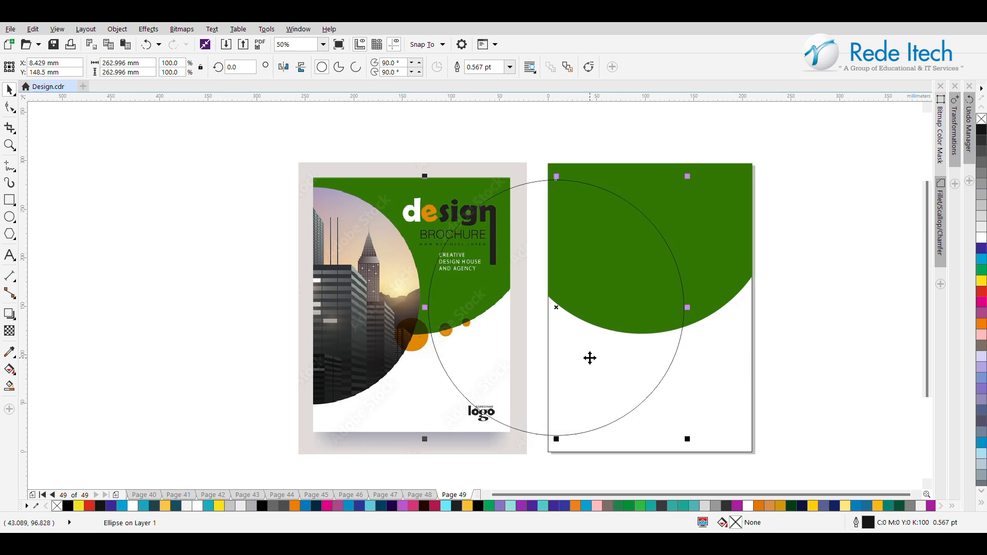
left_click(9, 389)
left_click(584, 388)
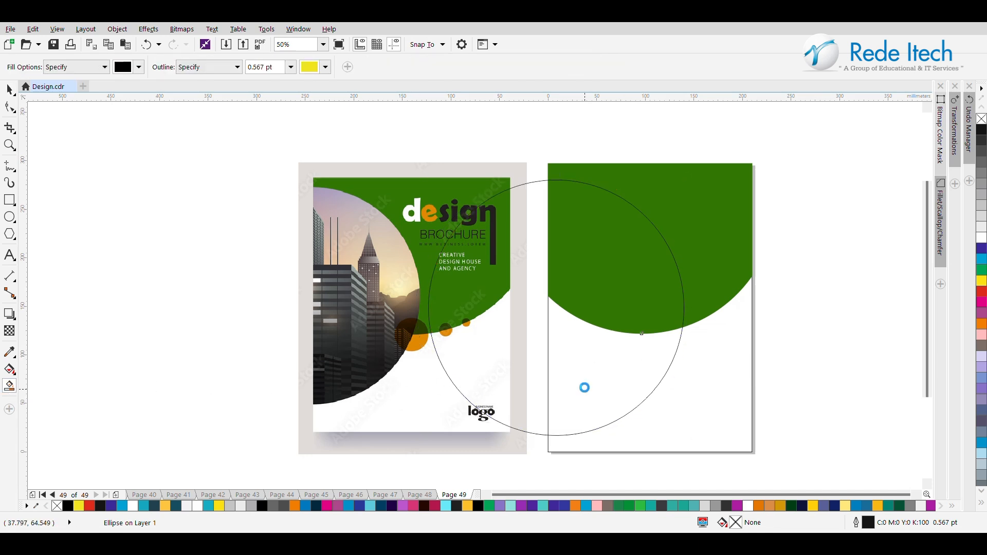
left_click(581, 270)
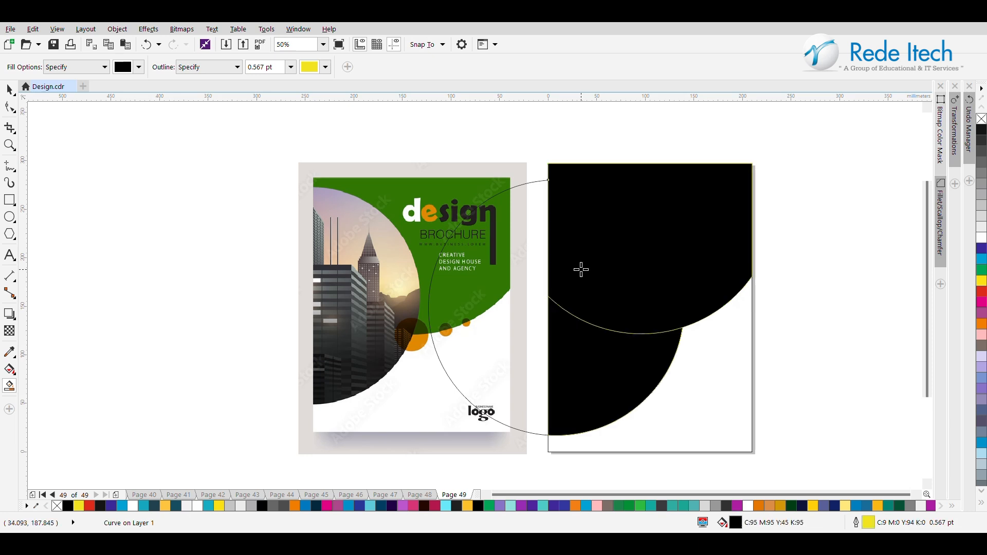
key("ctrl+z")
key("ctrl+z")
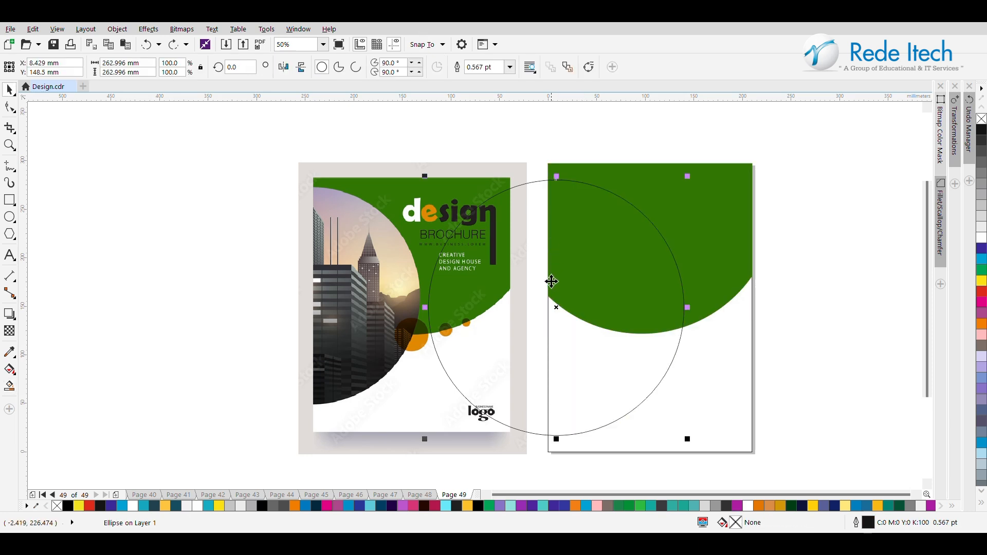
Step: Move the circle to the empty area left of the reference cover and draw a vertical line about 310 mm long through it
left_click_drag(548, 291, 143, 299)
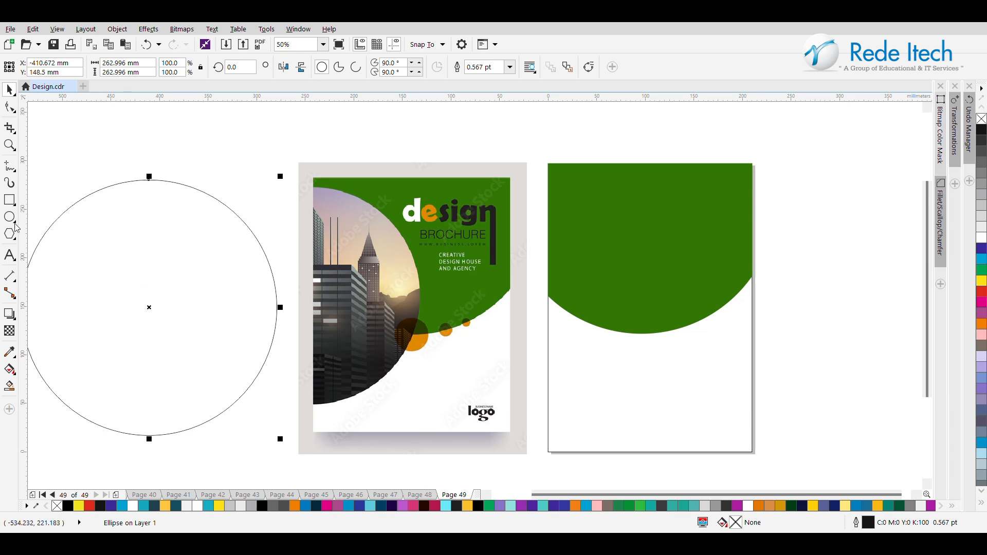
left_click(10, 170)
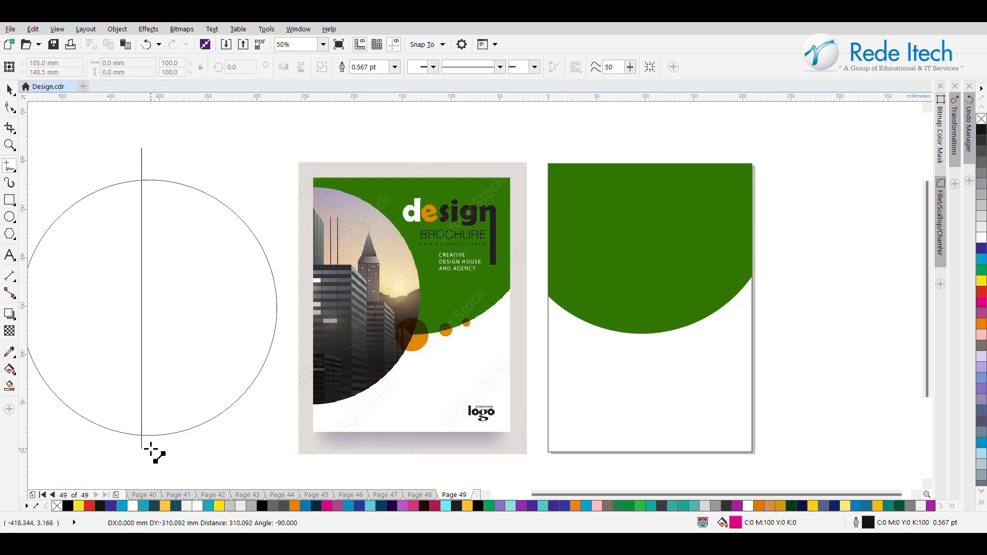
left_click(150, 451)
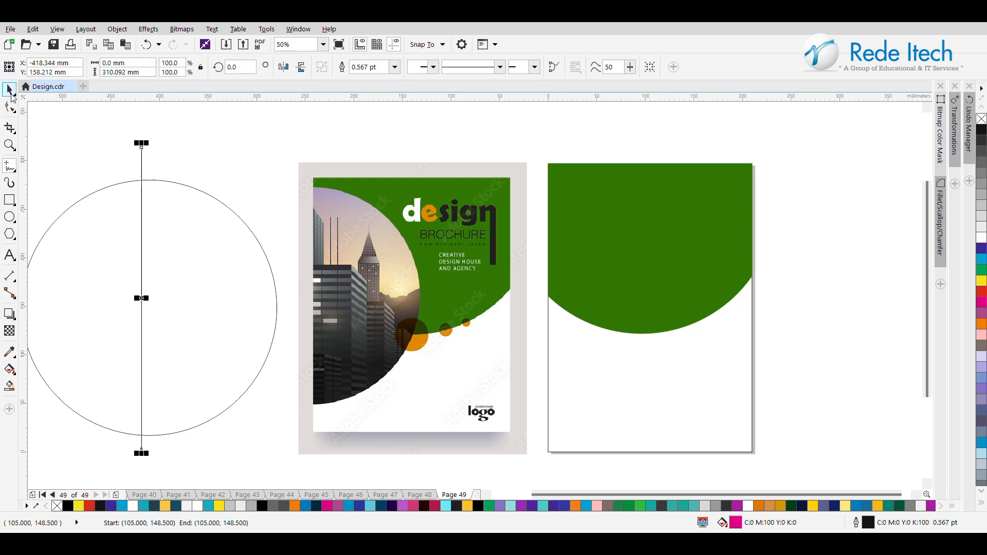
Step: Centre the vertical line horizontally on the circle and select only the line
left_click(10, 90)
left_click(206, 300, "shift")
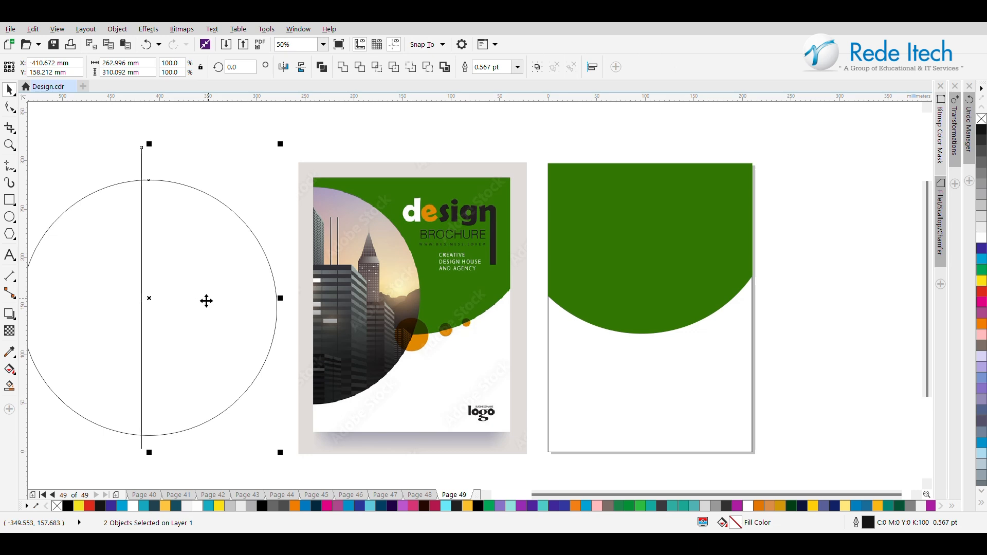
key("c")
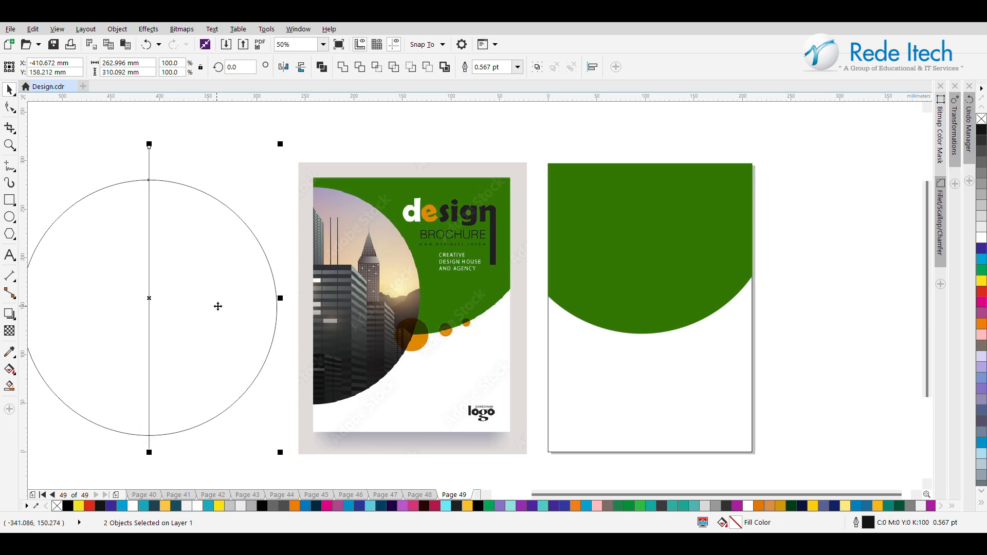
left_click(230, 165)
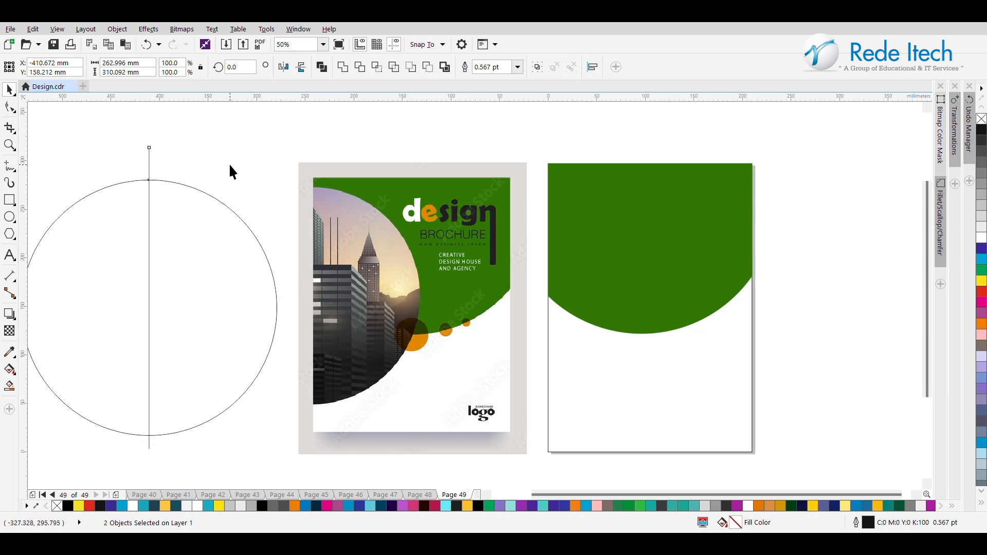
left_click(148, 274)
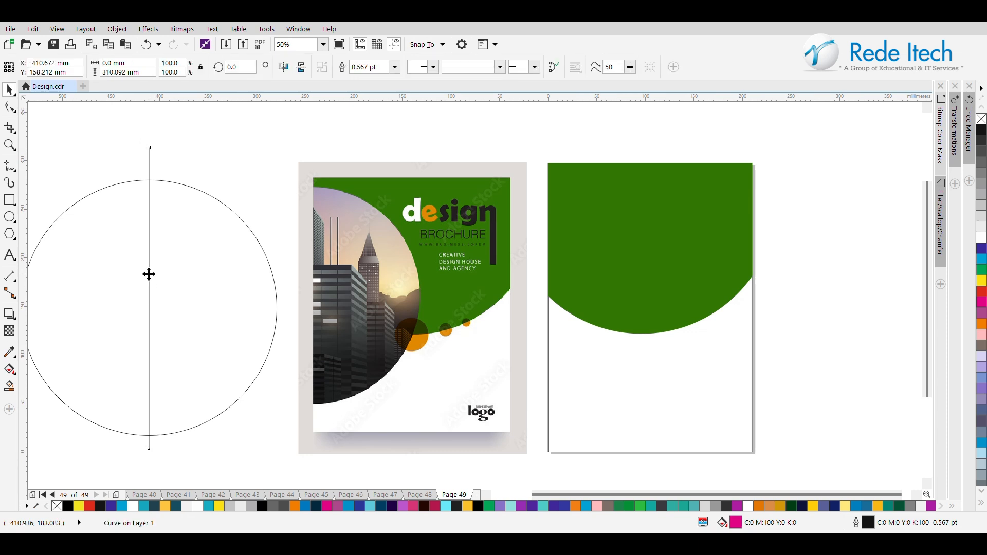
Step: Align the circle's centre horizontally with the vertical line and clear the selection
mouse_move(148, 274)
left_mouse_down()
mouse_move(129, 274)
mouse_move(577, 268)
mouse_move(153, 267)
left_mouse_up()
left_click(170, 276)
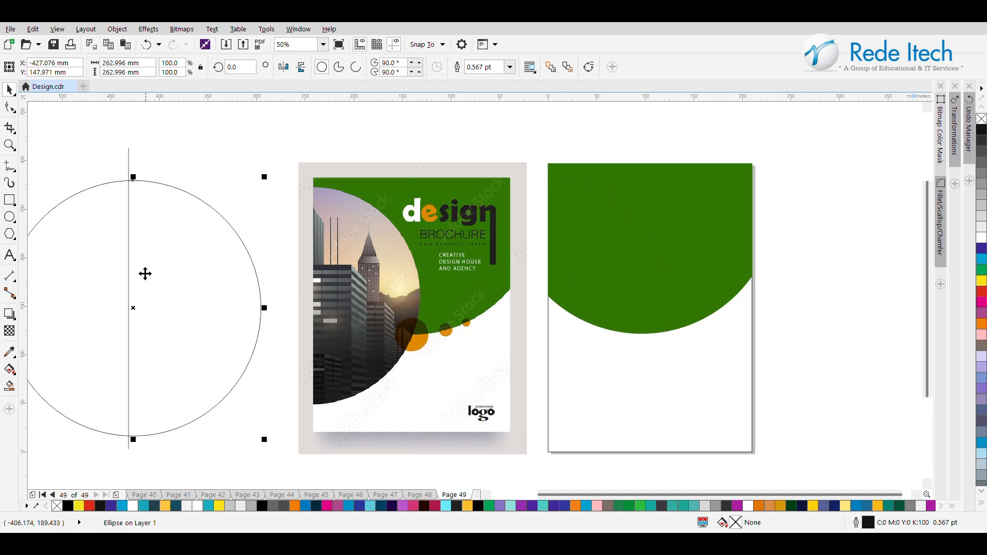
left_click(128, 157, "shift")
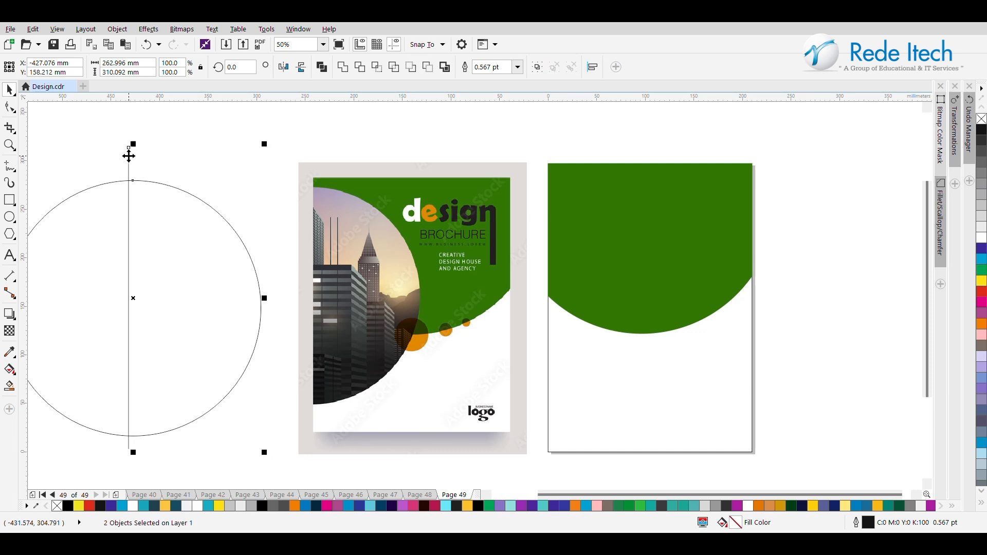
left_click(174, 158)
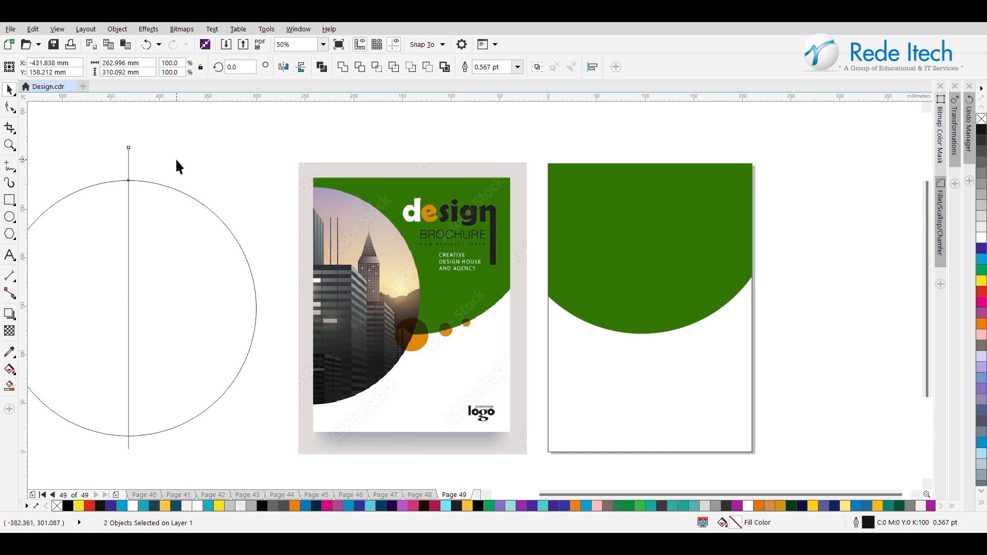
Step: Create a black semicircle from the circle's right half with Smart Fill, and delete the original circle and vertical line
left_click(9, 385)
left_click(183, 310)
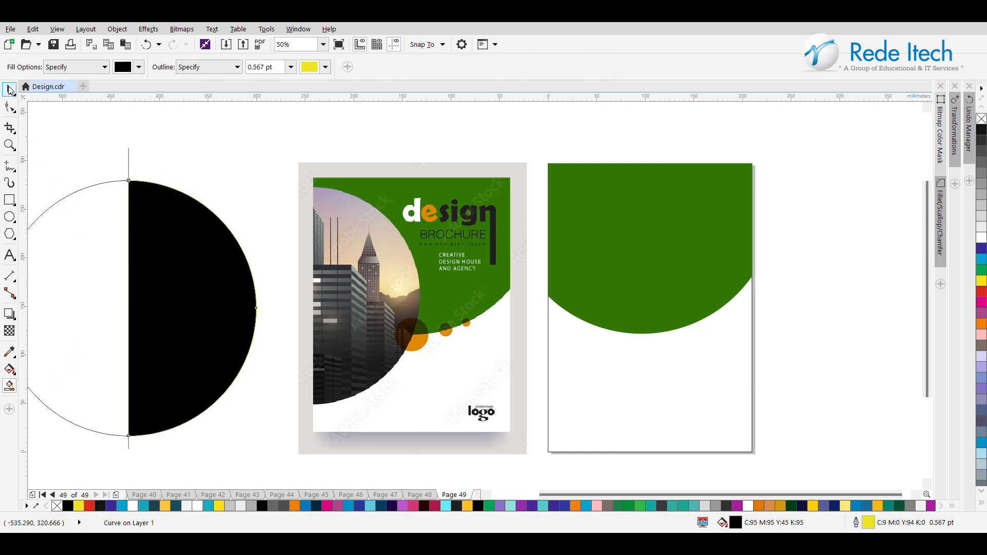
left_click(10, 89)
left_click(56, 280)
key("Delete")
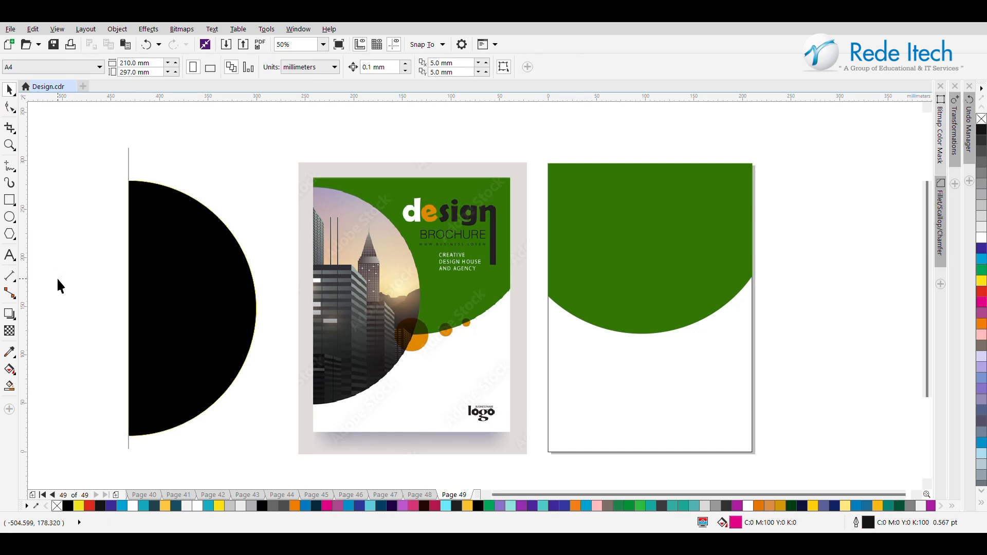
left_click(128, 151)
Step: Remove the black semicircle's outline and place it against the page's left edge, vertically centred on the page
left_click(146, 264)
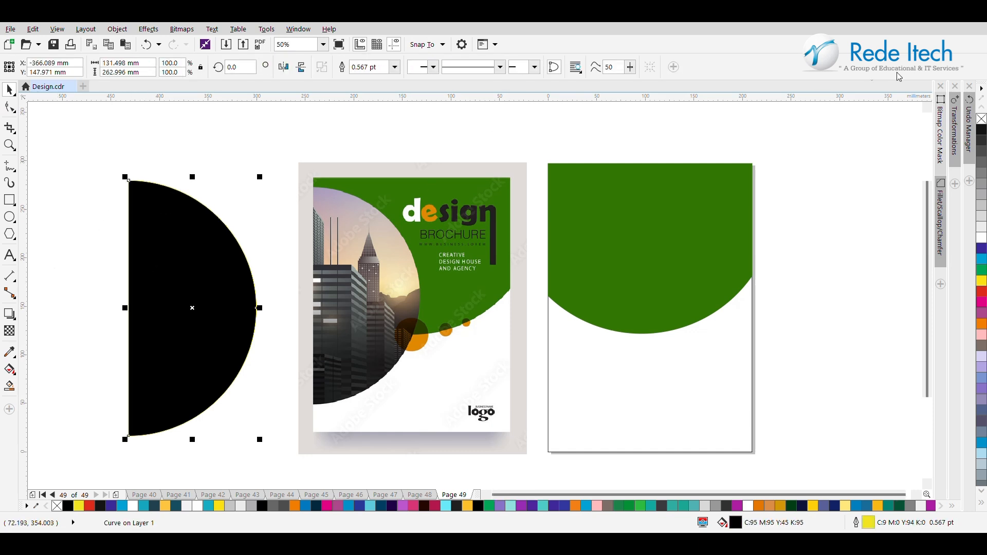
right_click(981, 119)
left_click_drag(185, 307, 605, 285)
left_click(698, 338, "shift")
key("e")
Step: Position the city skyline photo beside the page and PowerClip it inside the black semicircle
left_click(890, 242)
left_click(573, 299)
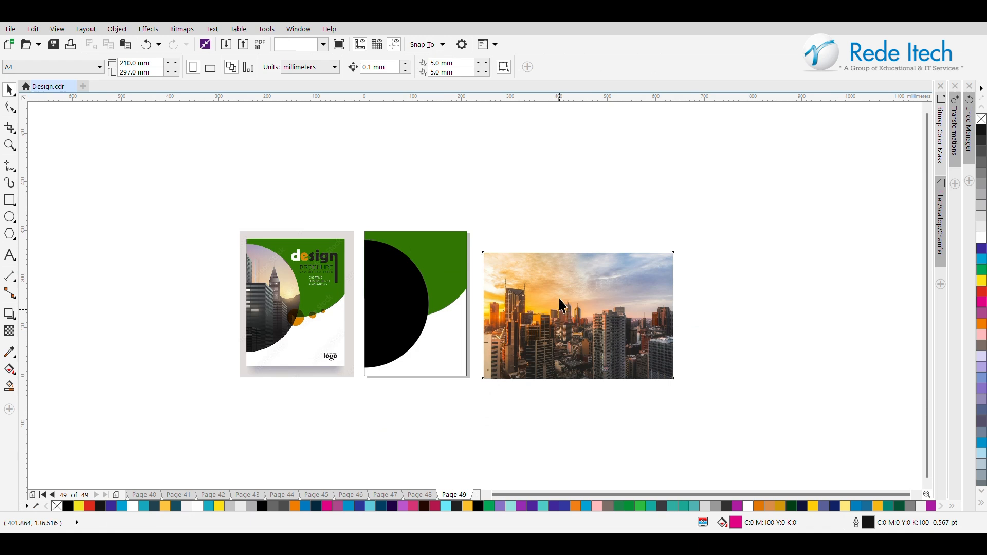
left_click_drag(557, 295, 555, 296)
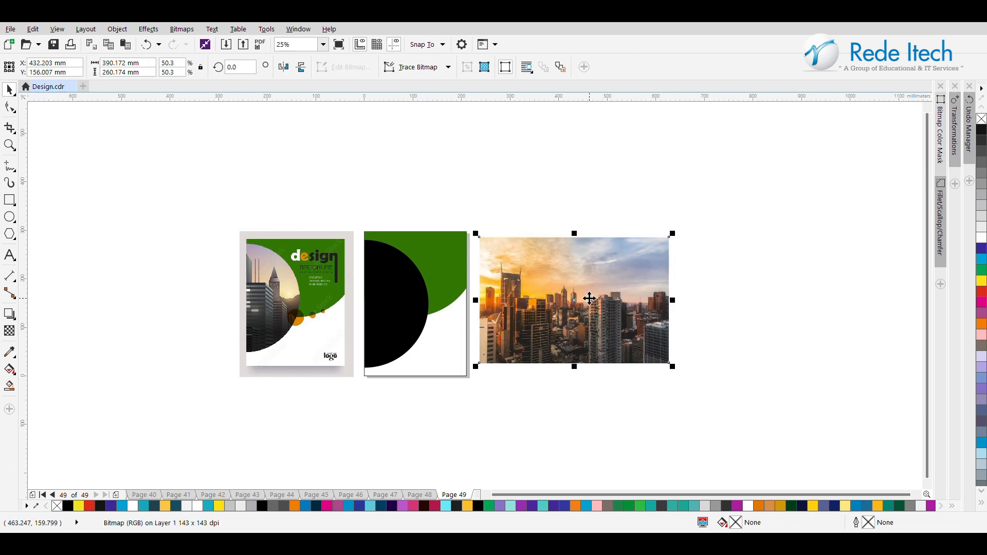
right_click(589, 298)
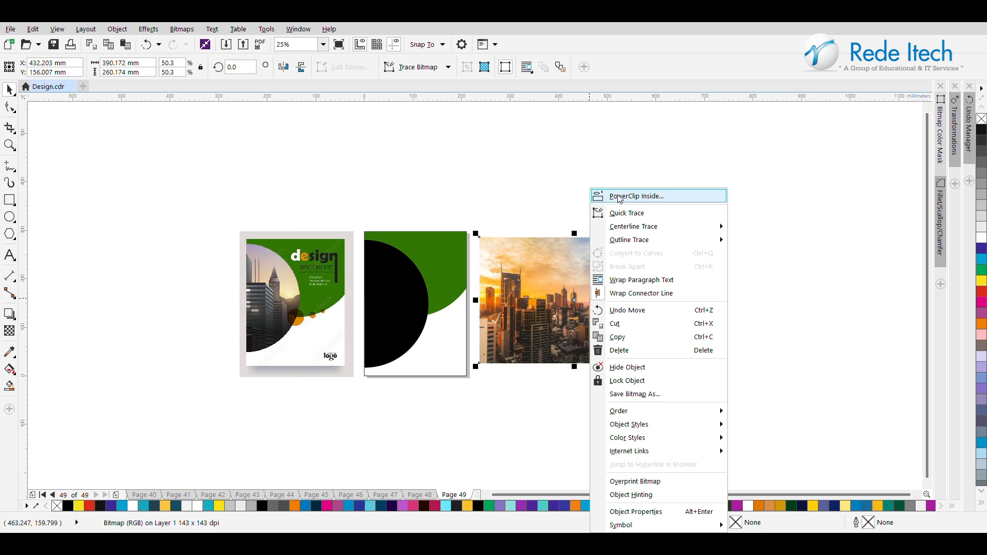
left_click(669, 198)
left_click(377, 293)
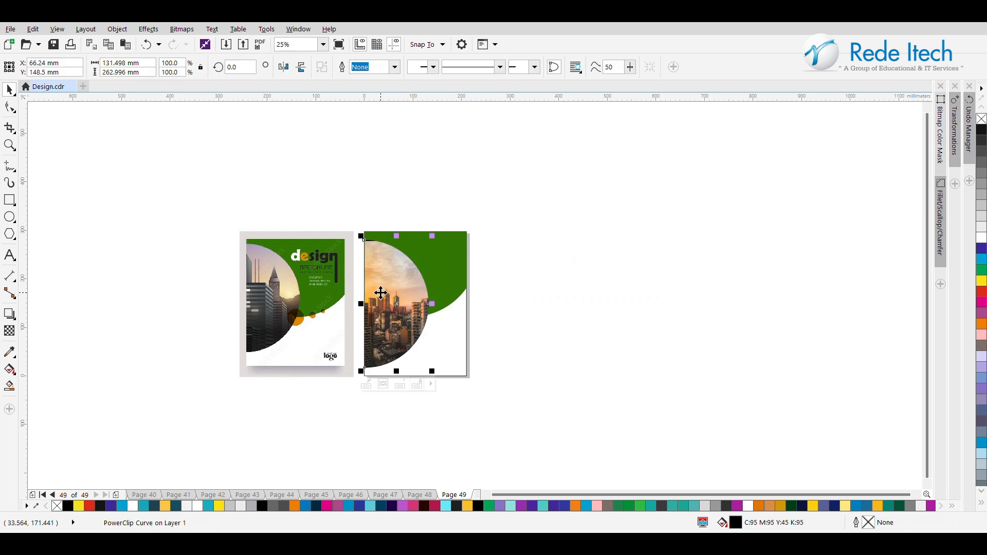
Step: Edit the PowerClip contents, enlarging the photo to about 400 mm wide and shifting it right until its sunlit buildings fill the semicircle
right_click(381, 293)
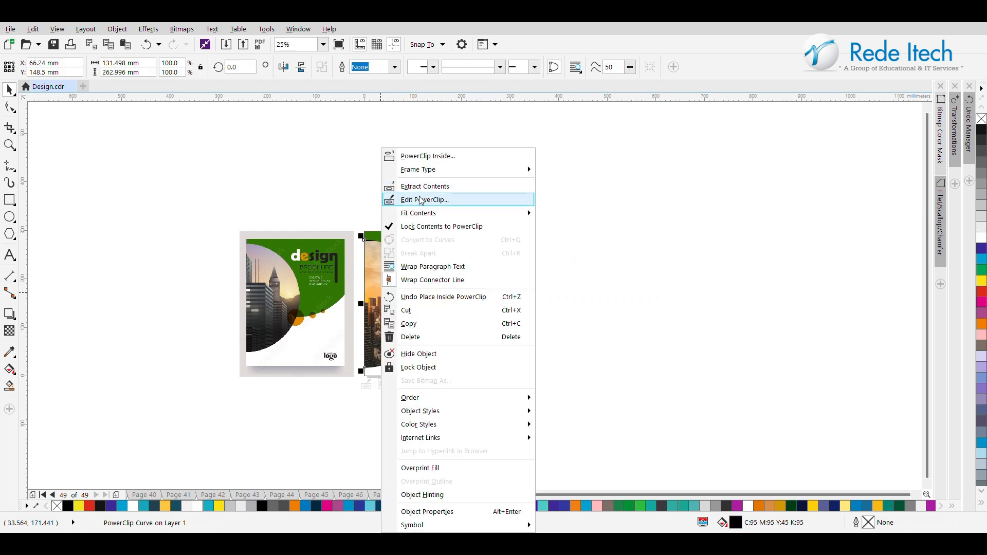
left_click(420, 200)
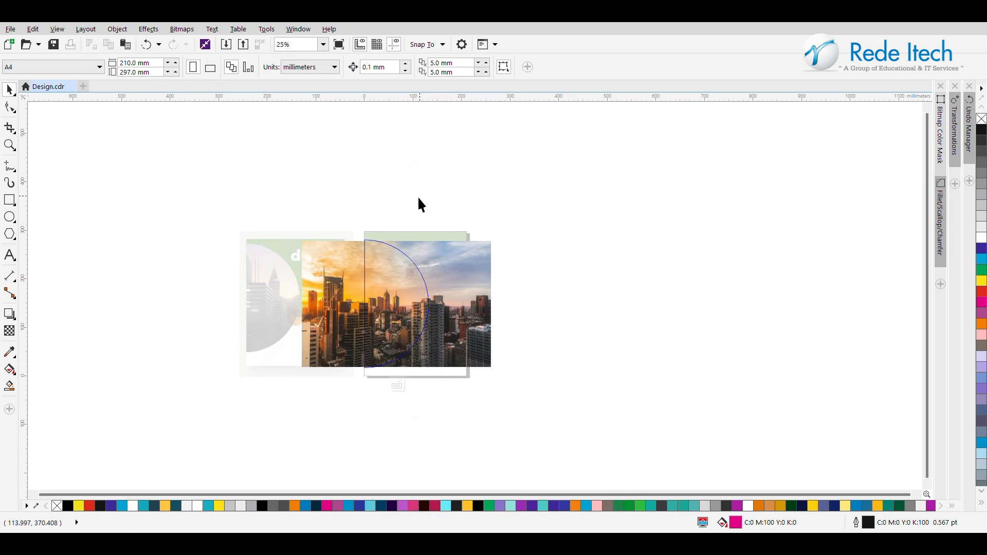
left_click(381, 273)
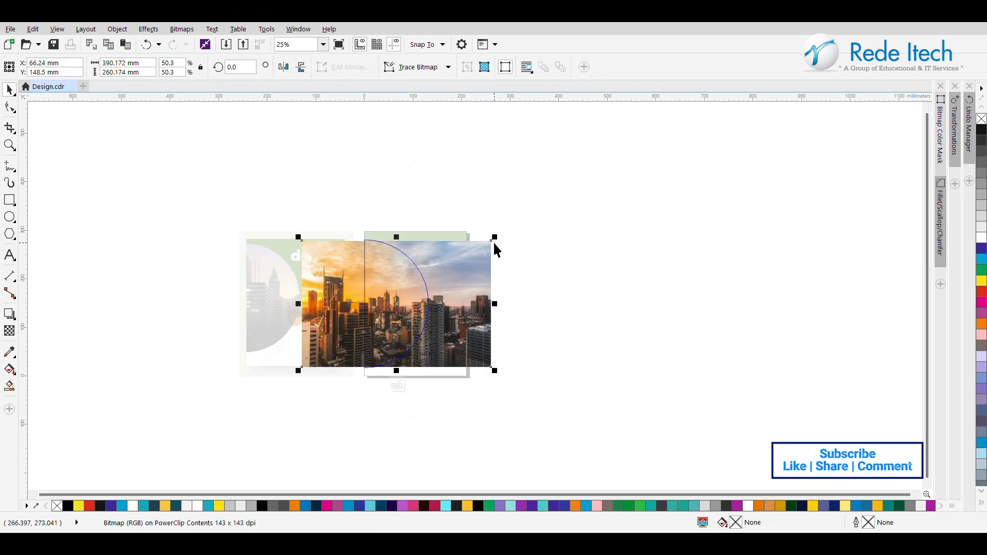
left_click_drag(494, 237, 496, 235)
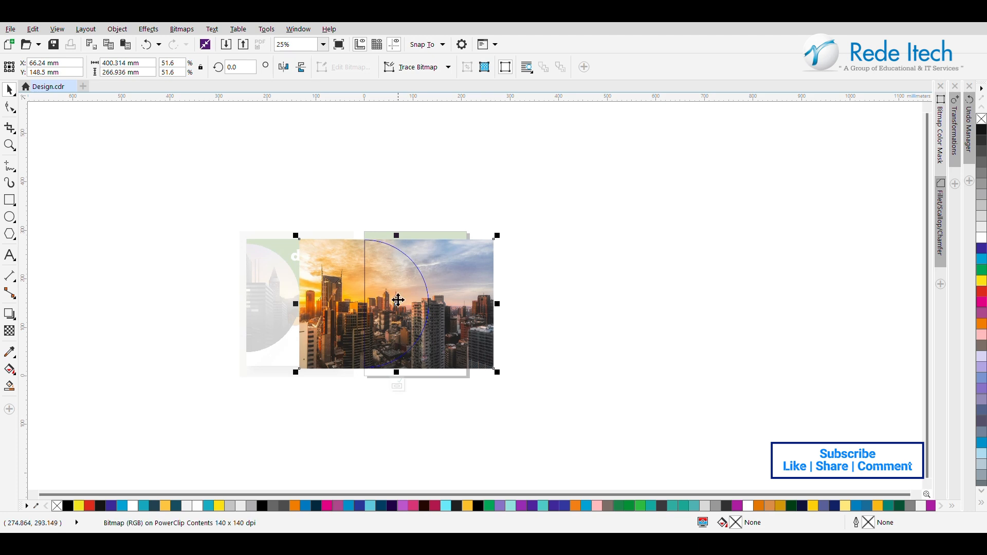
left_click_drag(392, 302, 455, 299)
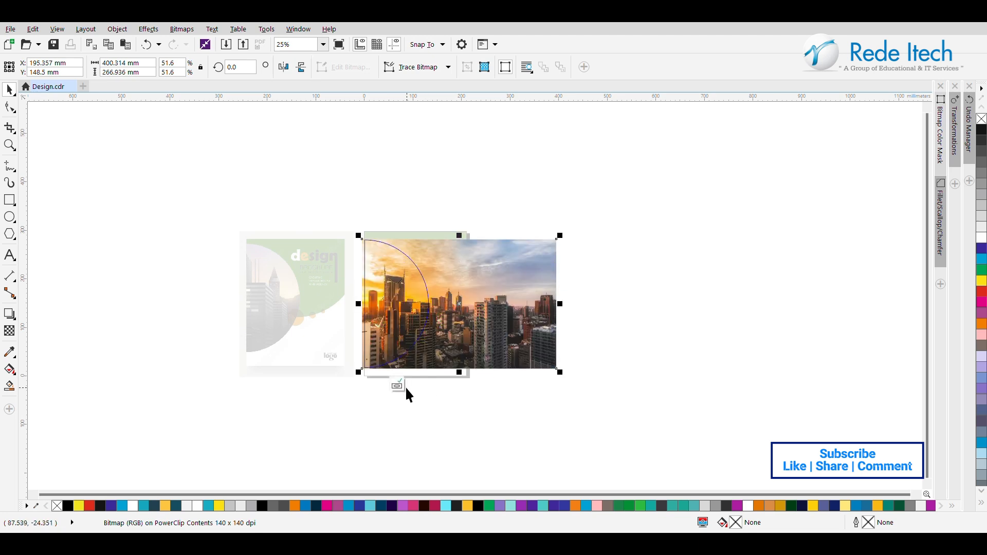
left_click(397, 385)
left_click(387, 298)
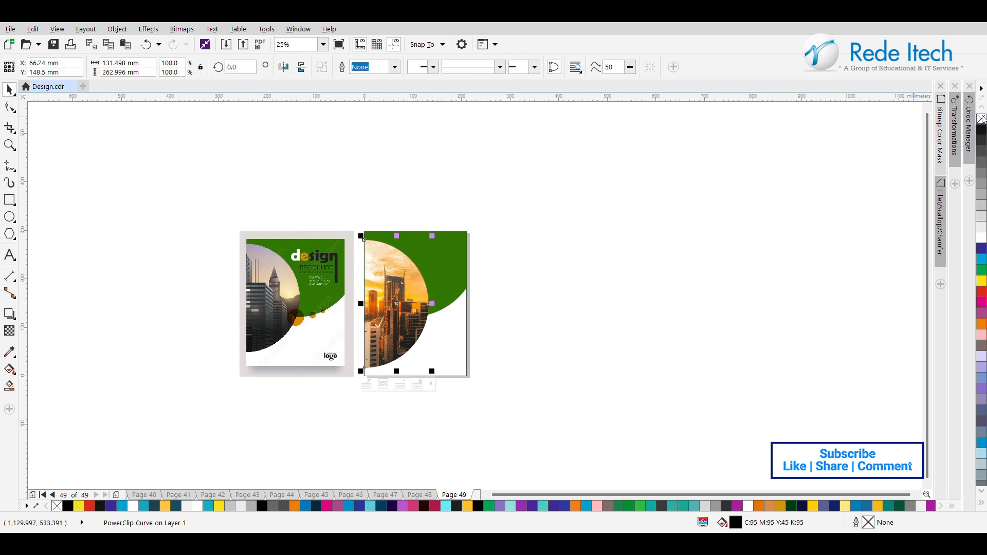
left_click(668, 207)
Step: Add the artistic text "design" in Arial 24 pt near the top of the cover
scroll(288, 255, "up", 1)
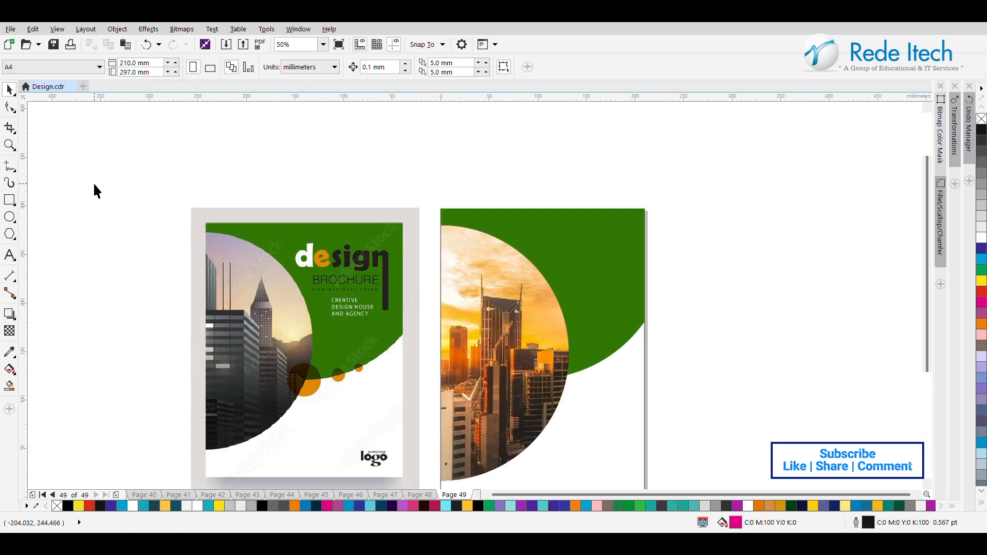
left_click(10, 255)
left_click(467, 238)
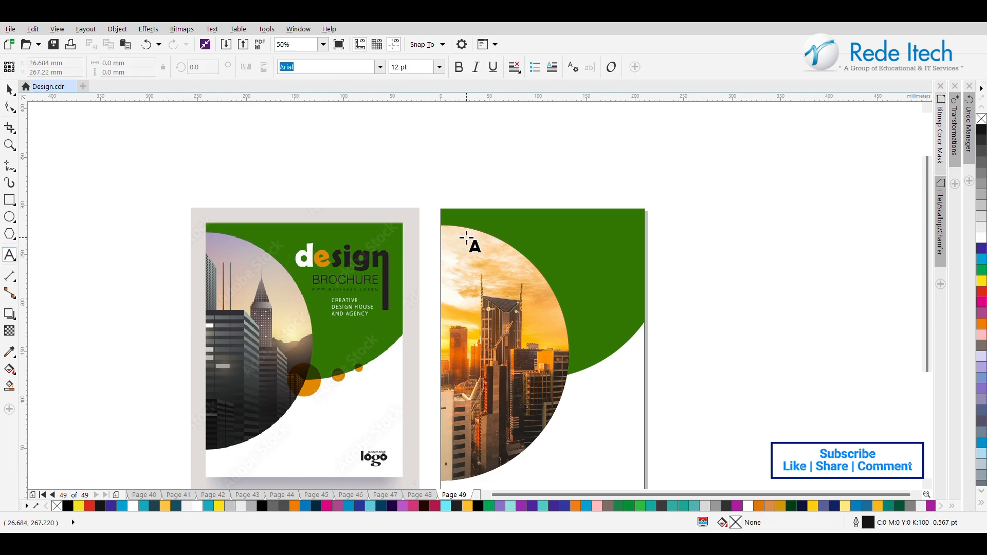
type("design")
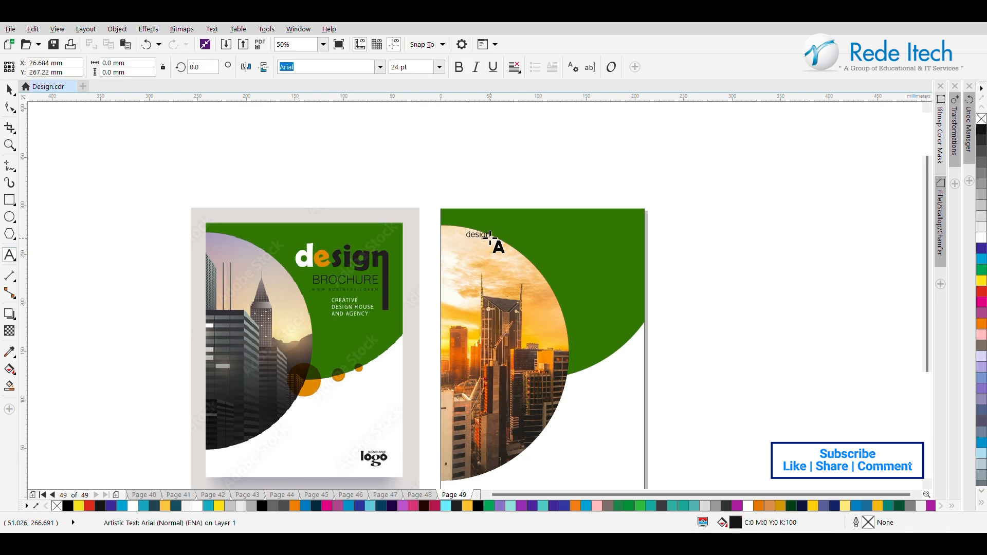
key("Escape")
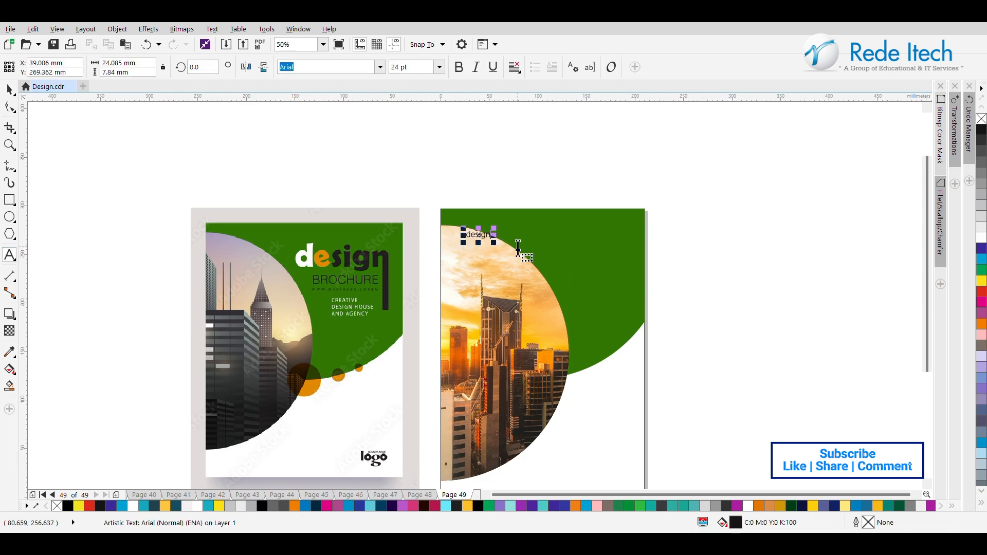
Step: Scale the "design" text to about 99 mm wide and place it in the green area at the page's upper right
left_click_drag(498, 243, 597, 332)
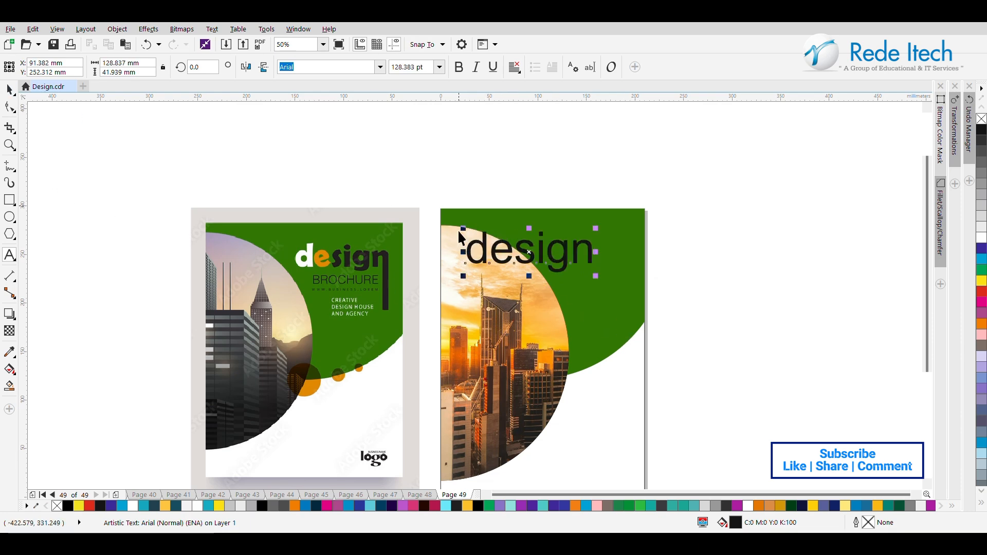
left_click_drag(527, 259, 586, 243)
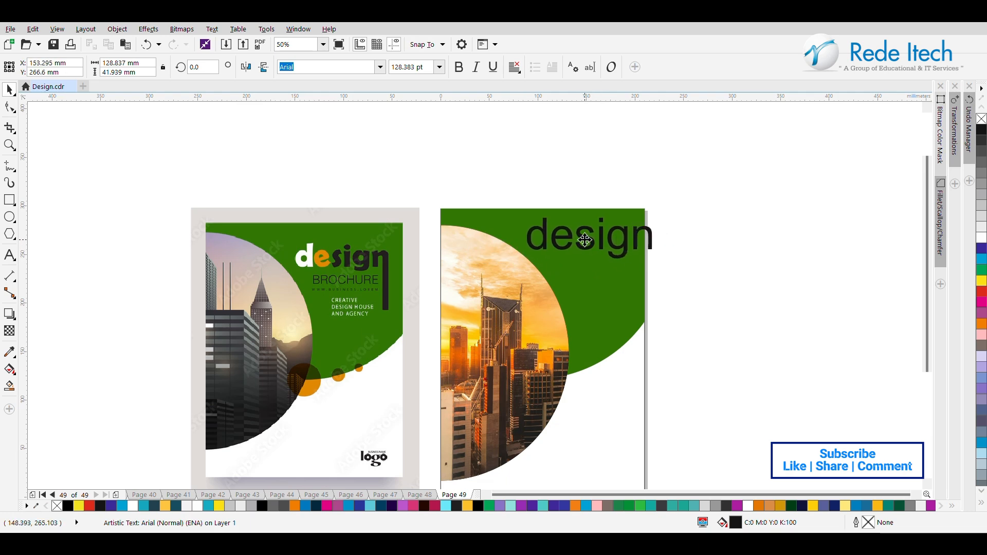
left_click_drag(654, 212, 592, 237)
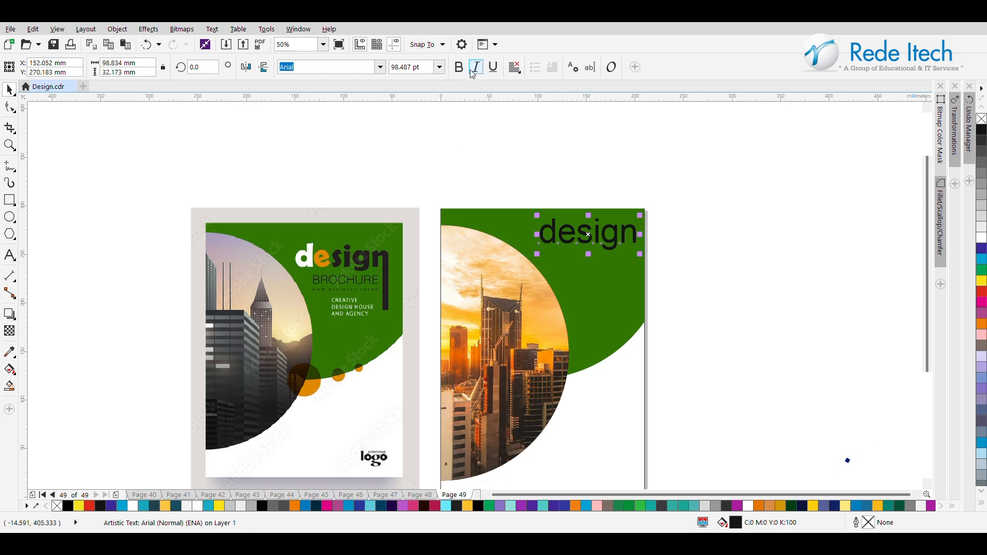
Step: Make the "design" text bold and shift it left so it sits inside the page's right edge
left_click(463, 73)
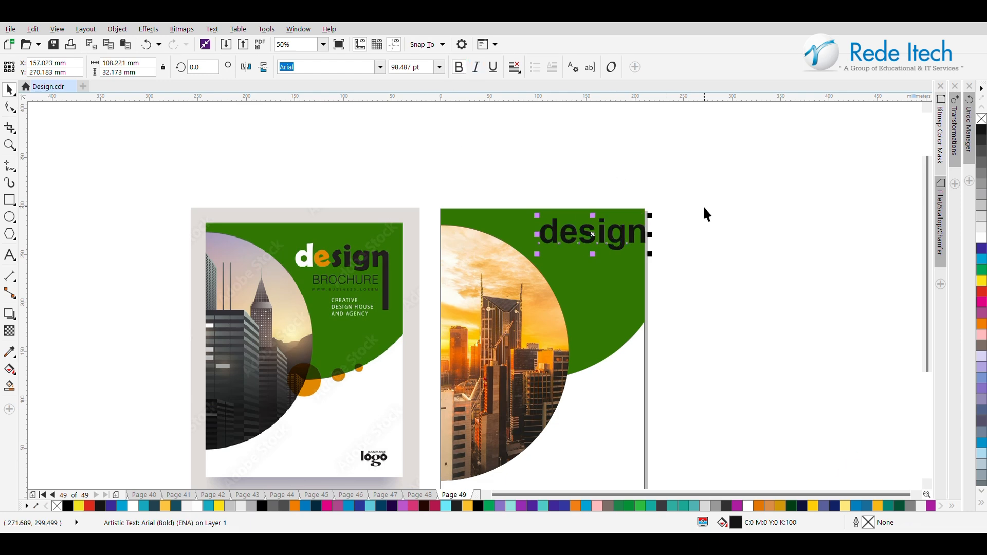
left_click(596, 240)
left_click_drag(597, 240, 582, 239)
key("ctrl+z")
left_click(658, 225)
left_click(631, 241)
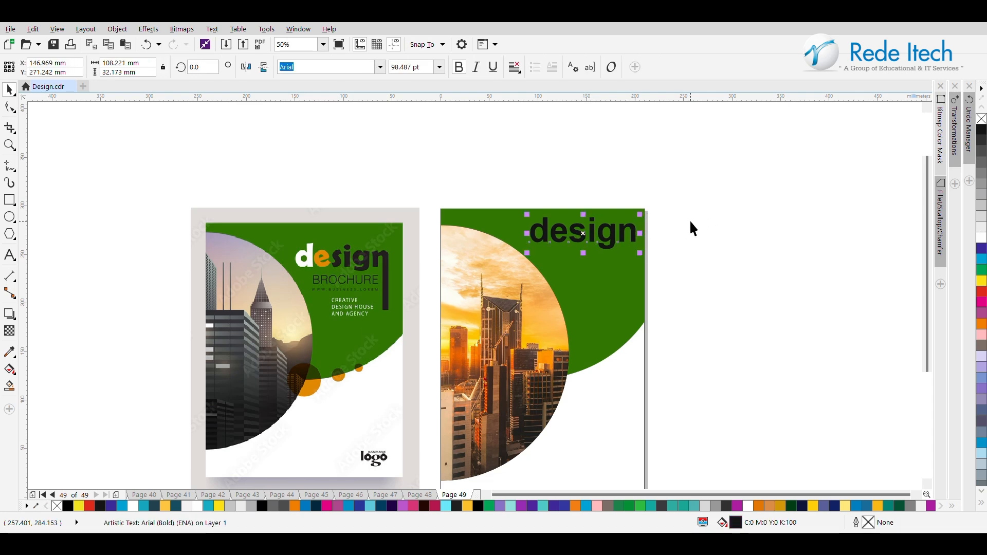
left_click(690, 220)
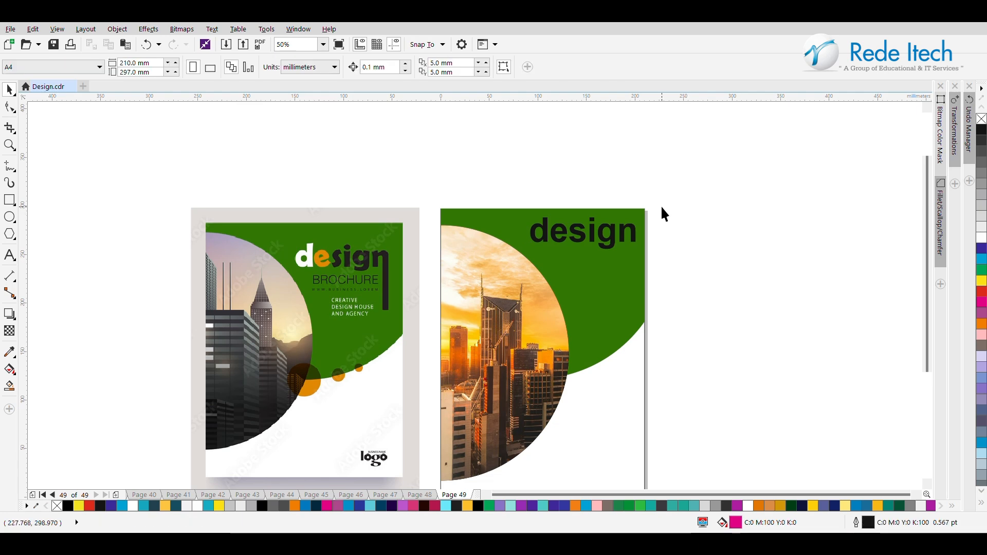
Step: Break the "design" text into separate letters and fill the letter "d" with white
left_click(557, 237)
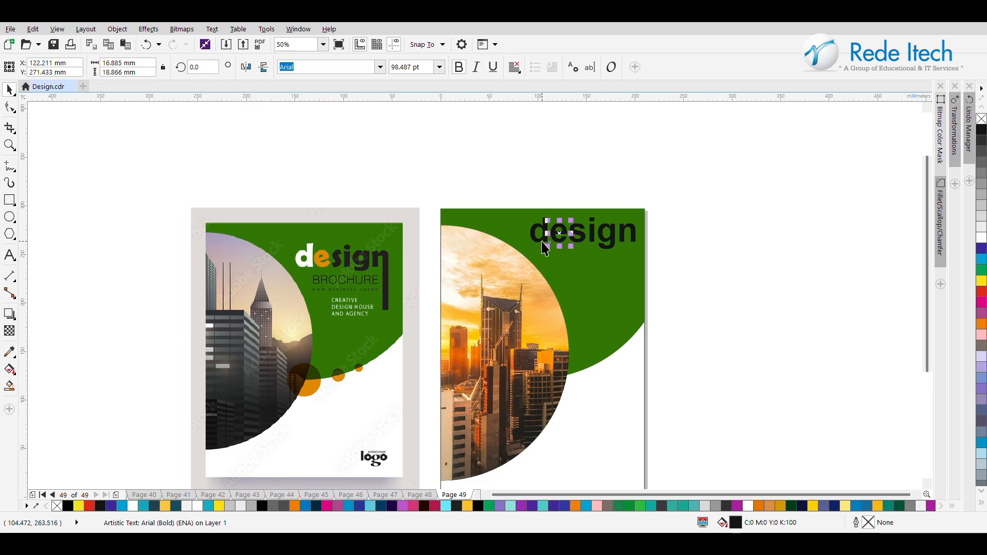
left_click(724, 217)
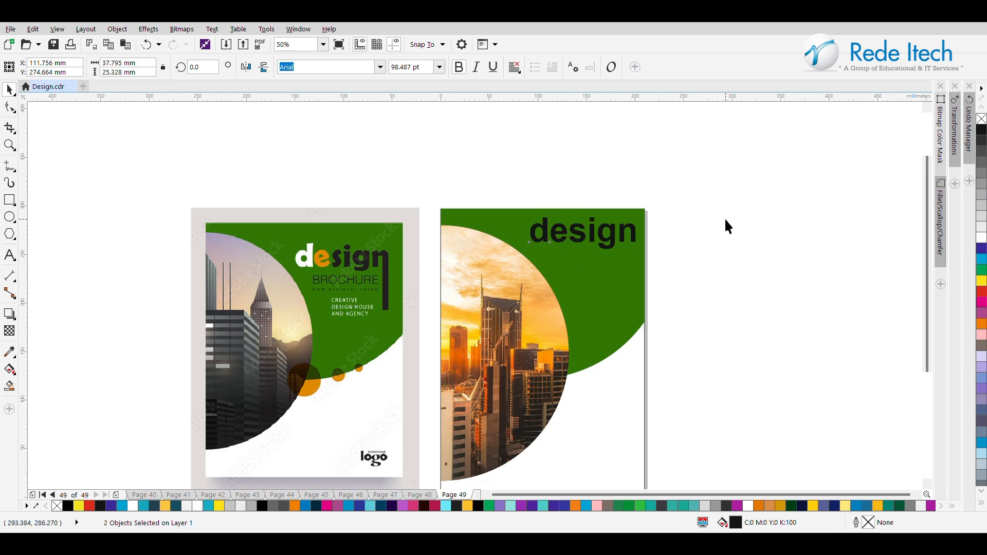
left_click(543, 225)
left_click(982, 239)
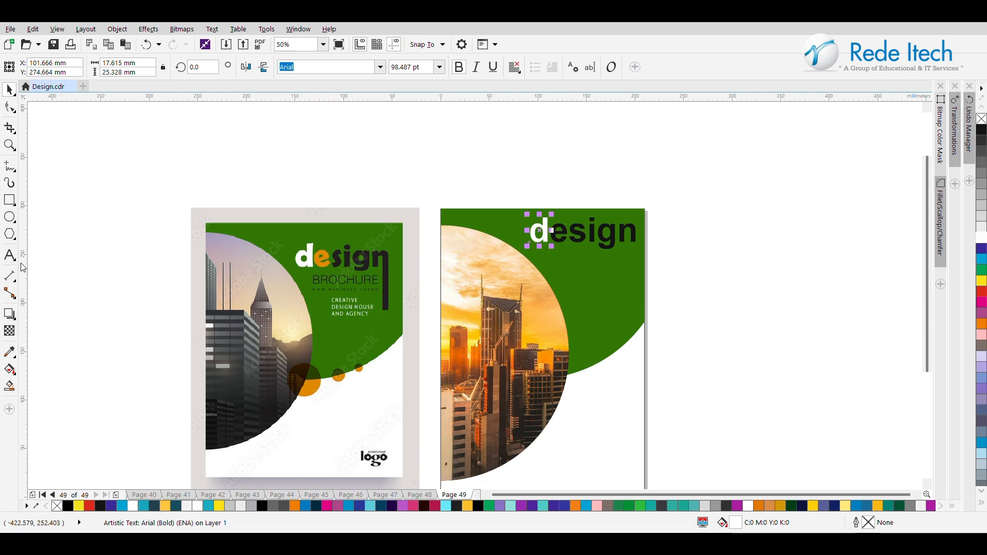
Step: Sample the orange of the reference cover's "e" with the Color Eyedropper and apply it to the new title's "e"
left_click(10, 352)
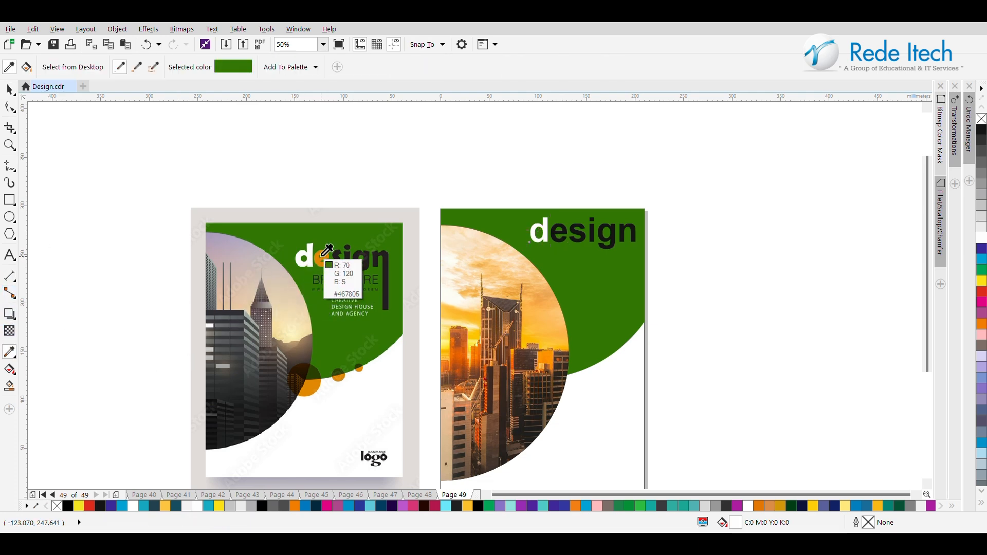
left_click(319, 259)
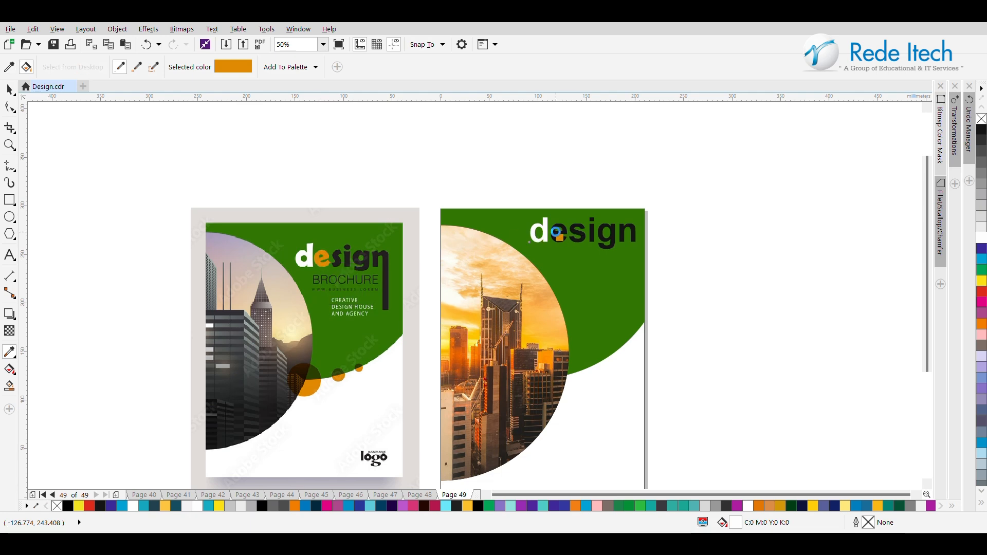
scroll(552, 229, "up", 5)
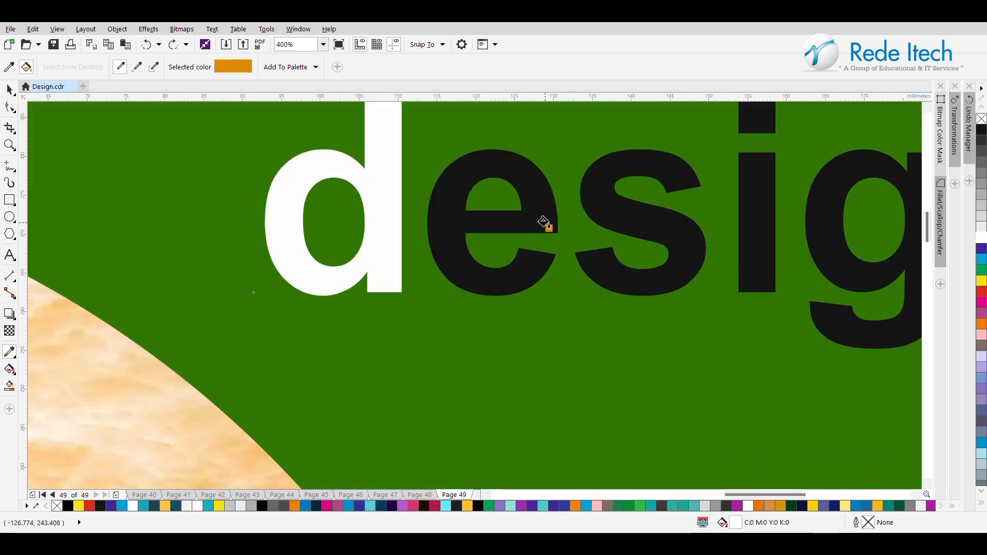
left_click(545, 225)
scroll(545, 224, "down", 3)
scroll(545, 225, "down", 2)
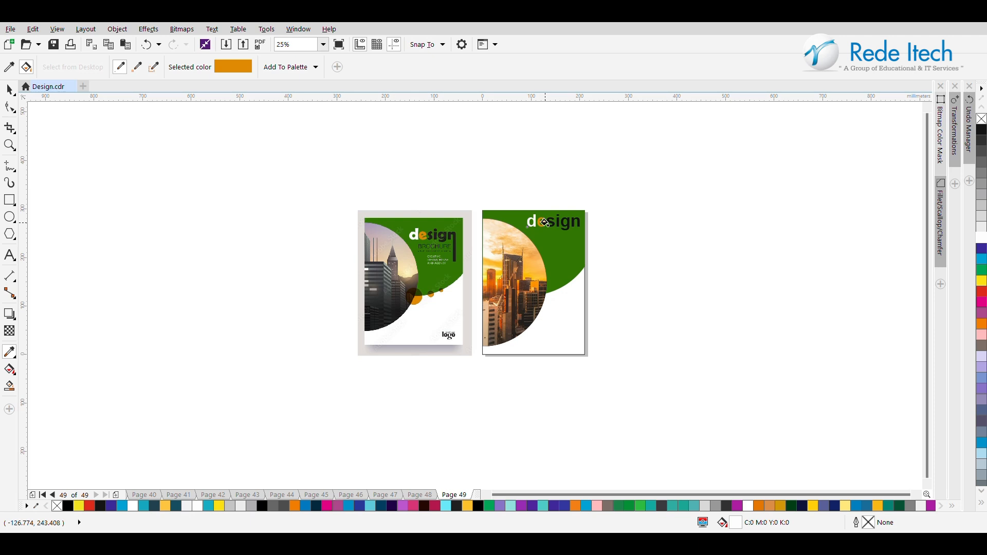
Step: Convert the letter "n" of the new cover's "design" title to curves
scroll(546, 224, "up", 1)
left_click(9, 109)
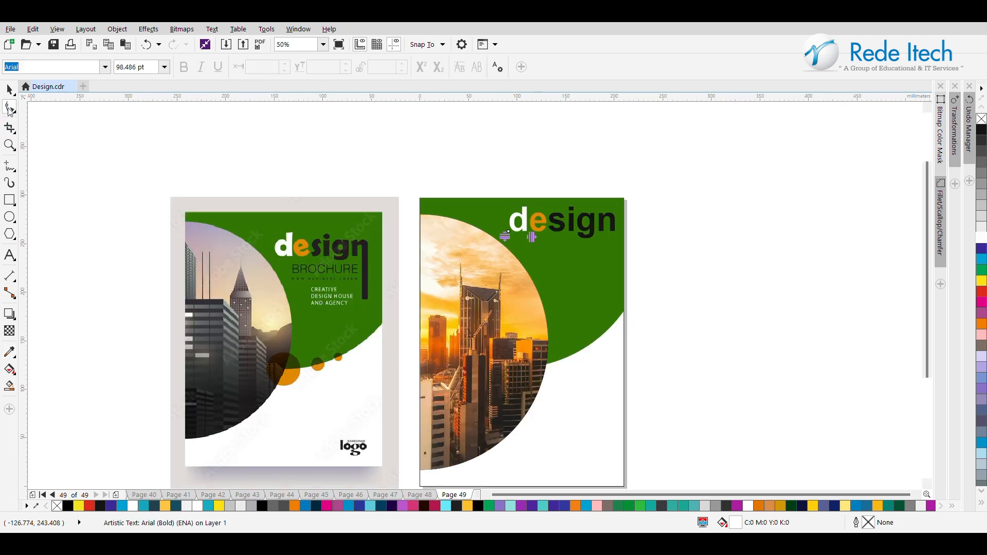
left_click(10, 90)
left_click(606, 224)
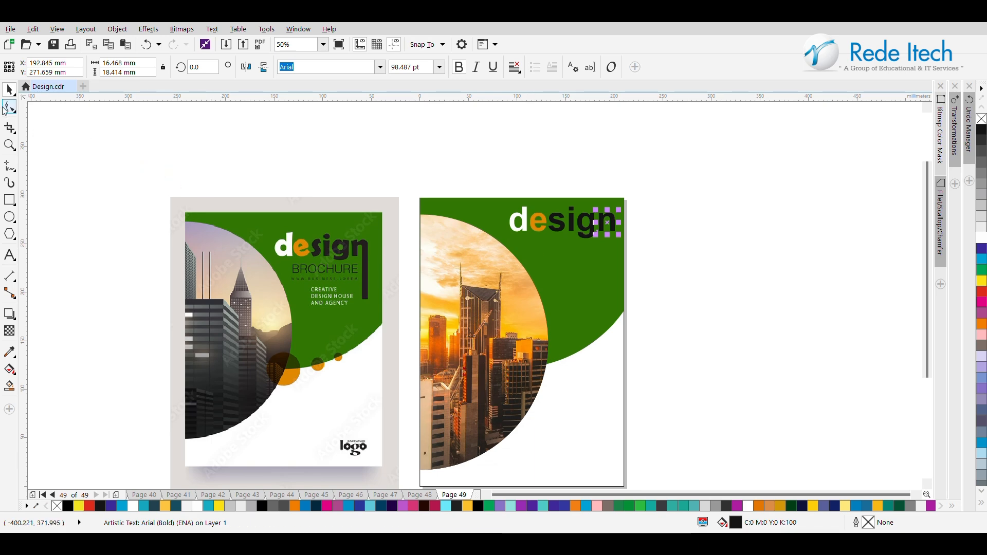
right_click(608, 221)
left_click(606, 208)
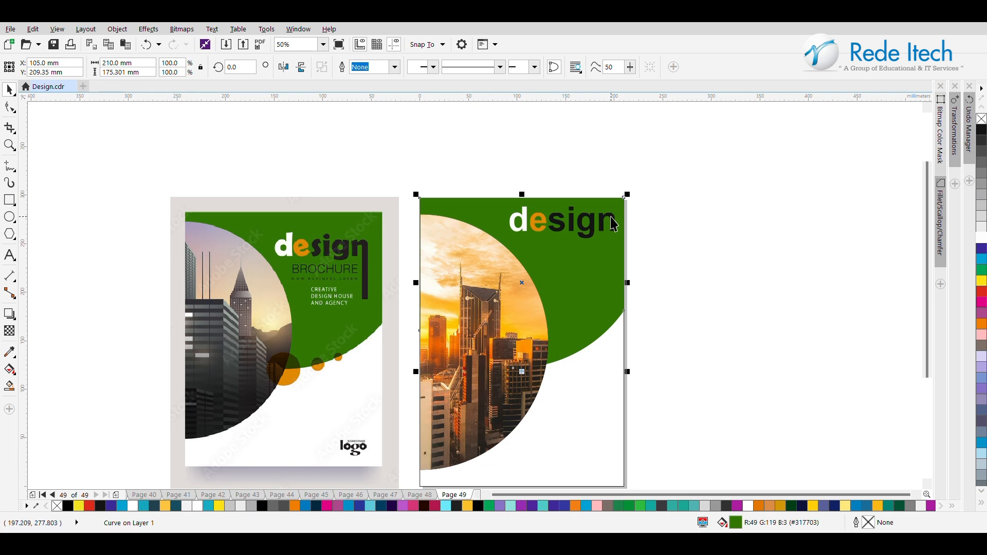
left_click(611, 217)
right_click(610, 217)
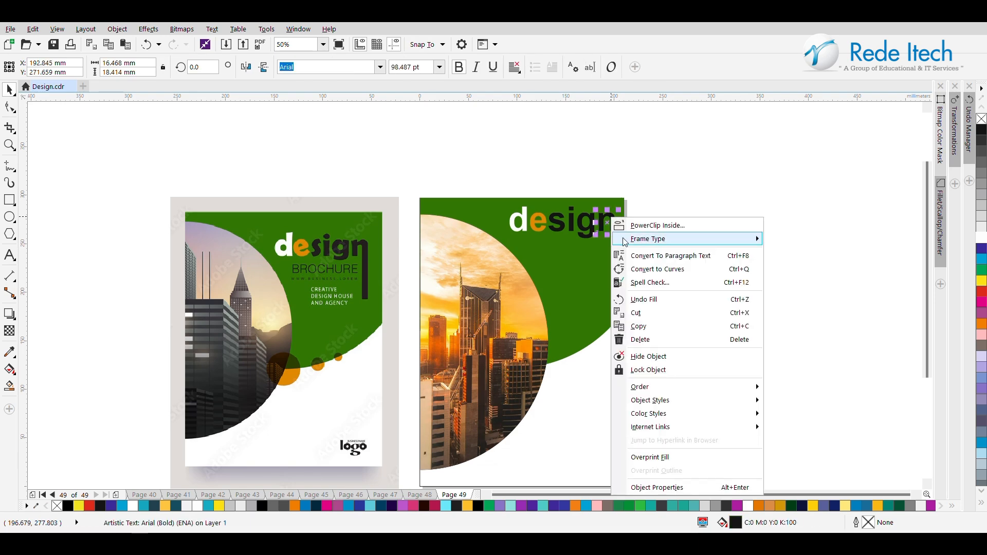
left_click(670, 278)
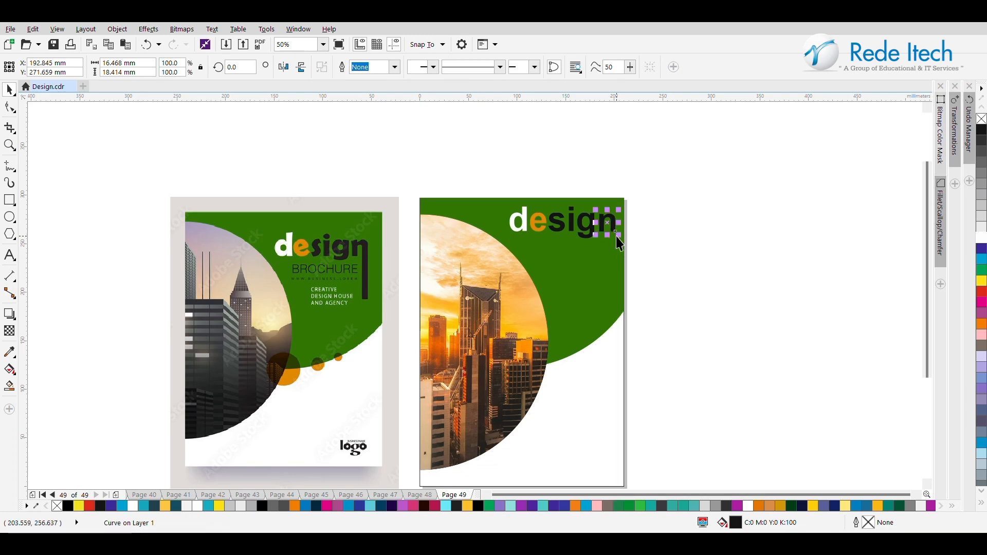
Step: Extend the right leg of the "n" straight down with the Shape tool, making the whole title about 70 mm tall
left_click(9, 107)
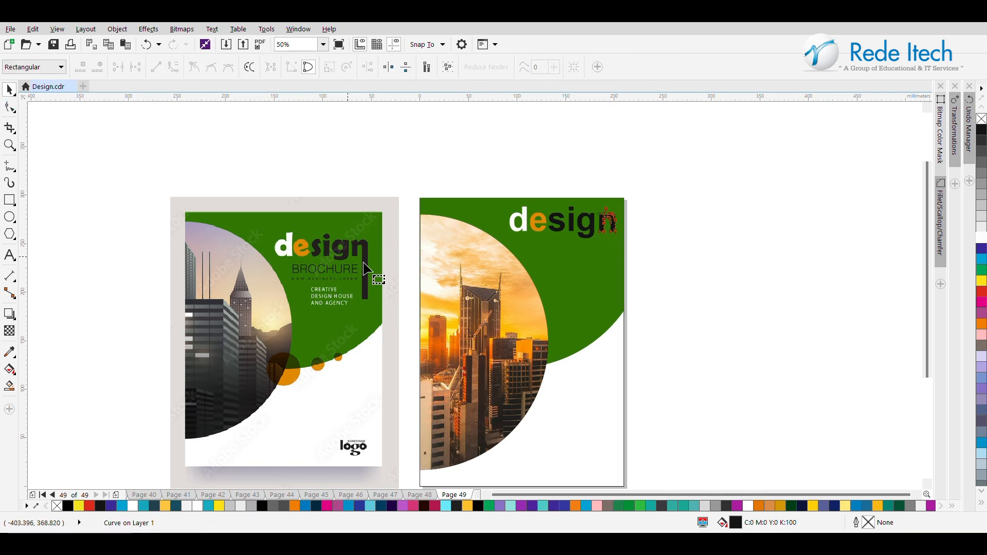
left_click(611, 237)
scroll(613, 239, "up", 4)
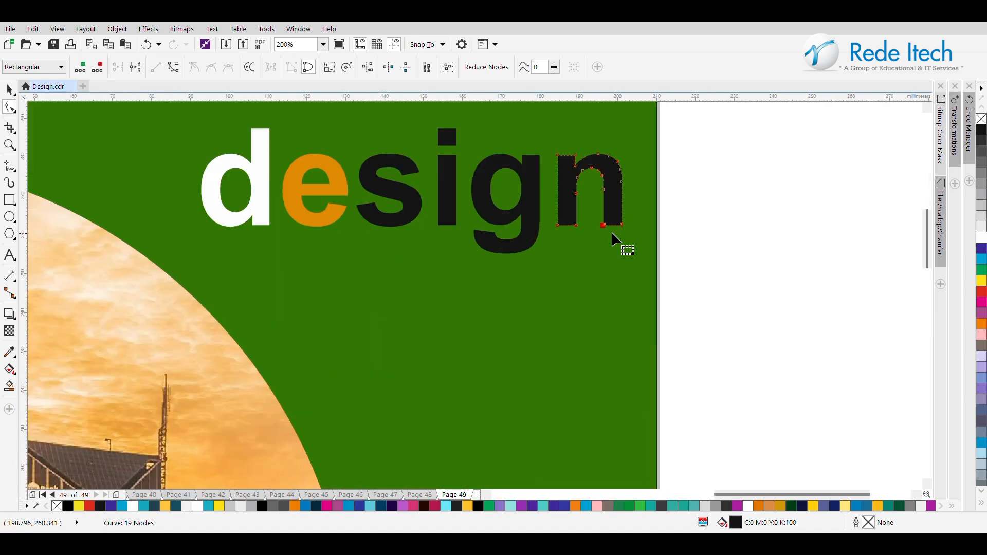
left_click_drag(690, 207, 596, 254)
key("Down")
key("Down")
key("Down")
key("Down")
key("Down")
key("Down")
key("Down")
scroll(701, 232, "down", 2)
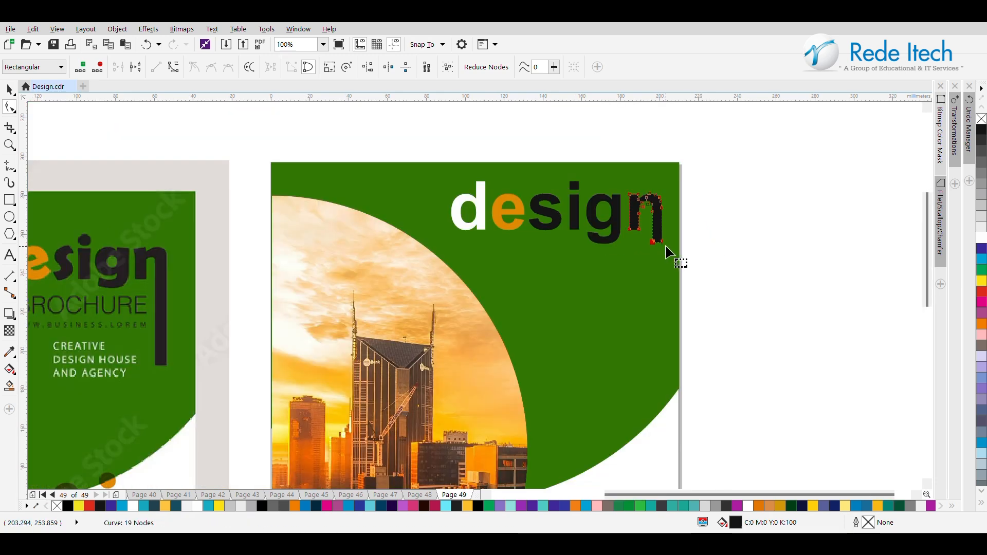
left_click_drag(653, 243, 653, 334)
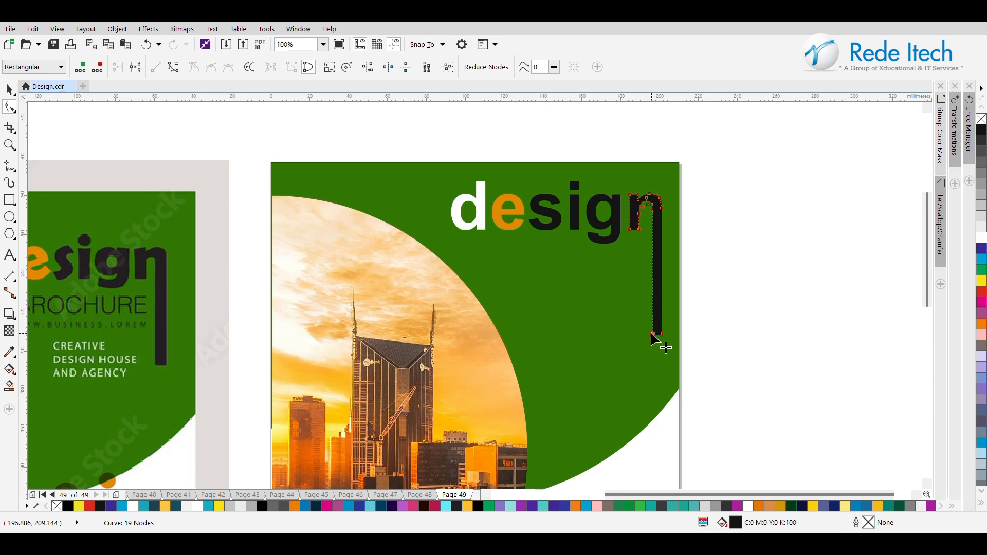
scroll(652, 311, "down", 2)
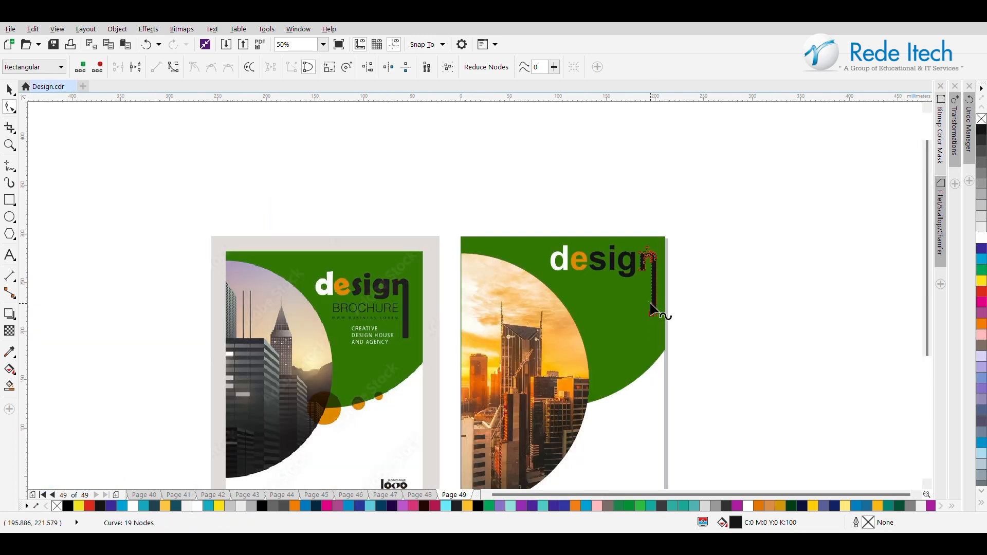
Step: Scale all six "design" letters together to about 94 mm wide and move them up in the page's green area
left_click(7, 90)
left_click(227, 187)
left_click_drag(708, 198, 532, 352)
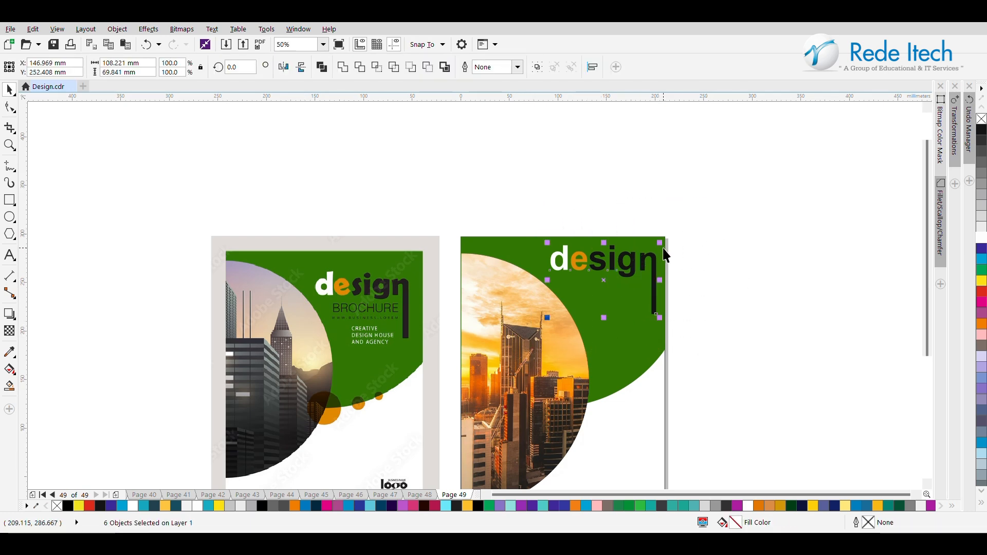
left_click(607, 280)
left_click(574, 280)
left_click_drag(544, 239, 561, 251)
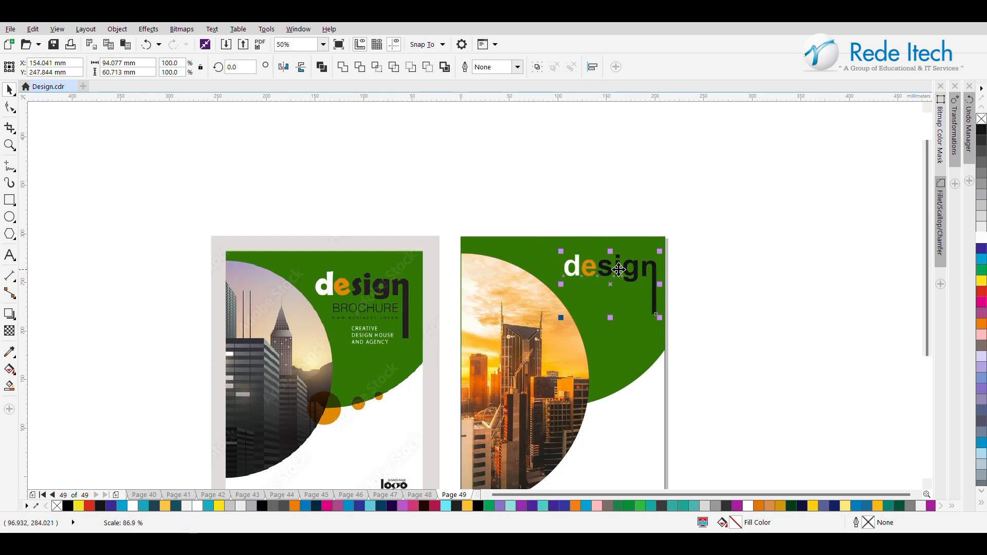
left_click_drag(611, 282, 609, 274)
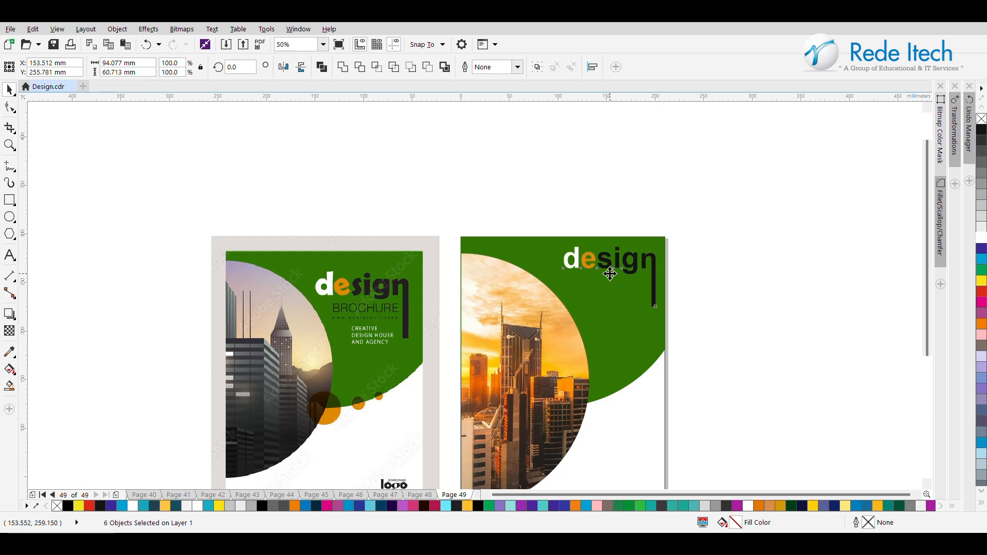
left_click(757, 276)
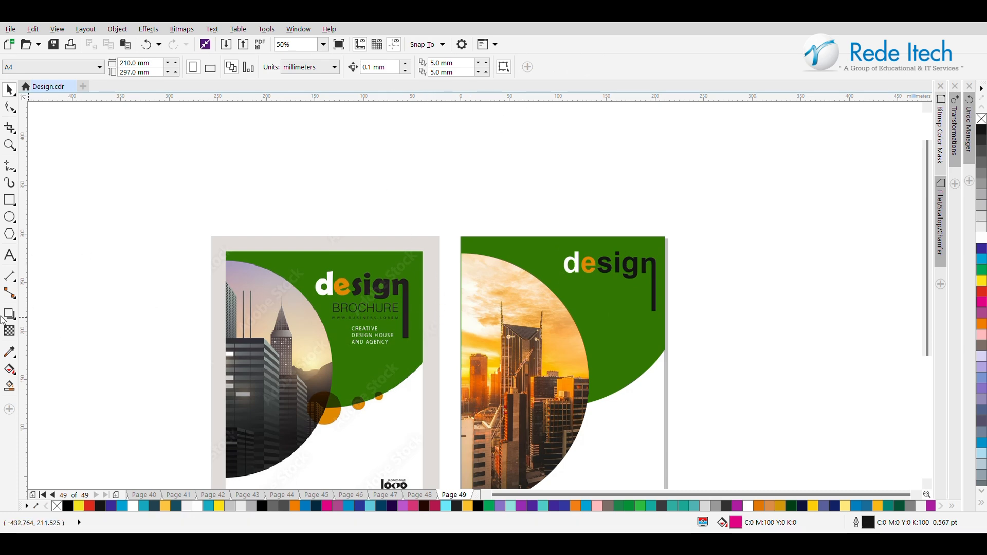
Step: Add the artistic text "BROUCHER" in the empty area beside the reference cover
left_click(9, 255)
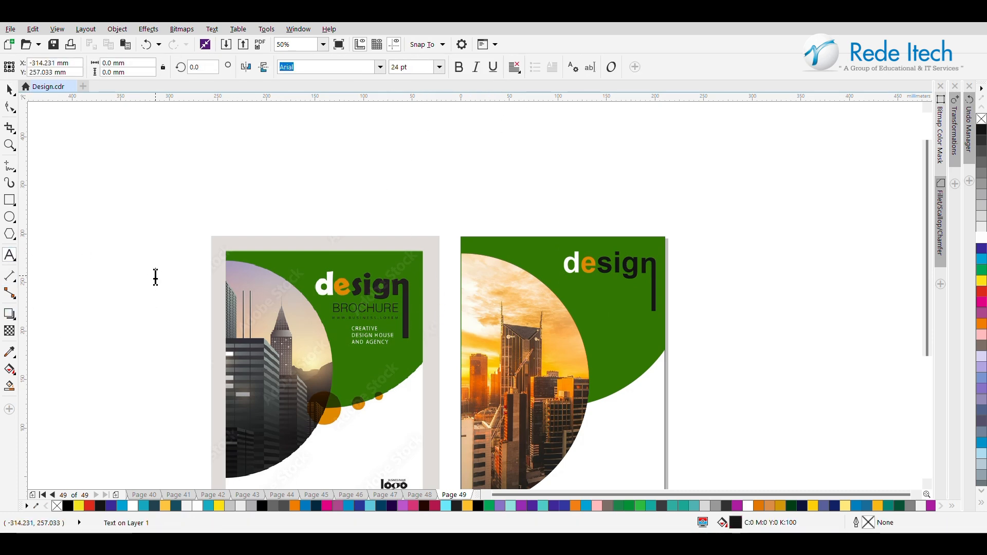
left_click(155, 277)
type("BROUCHER")
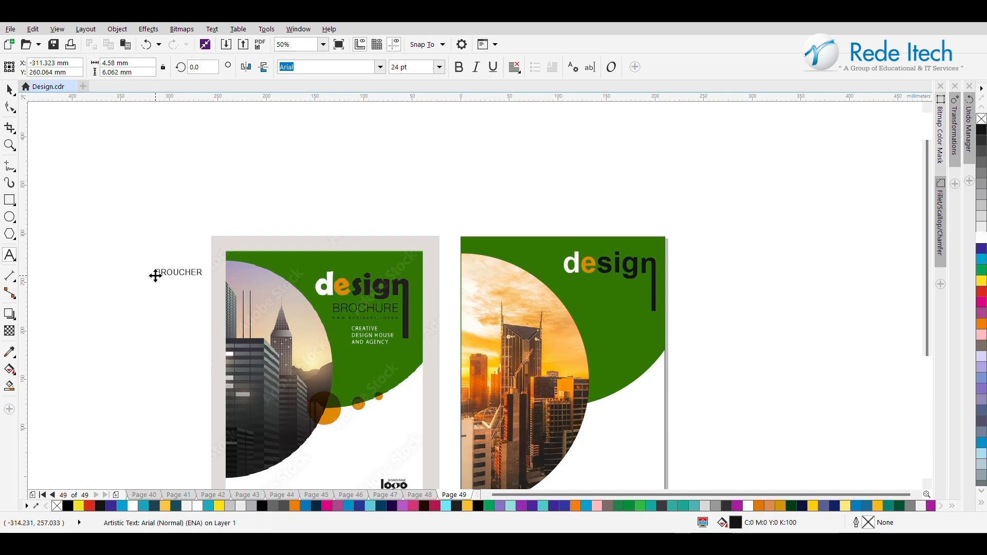
Step: Scale the "BROUCHER" text to about 63 mm wide and place it under "design", just left of the n's long leg
left_click(9, 90)
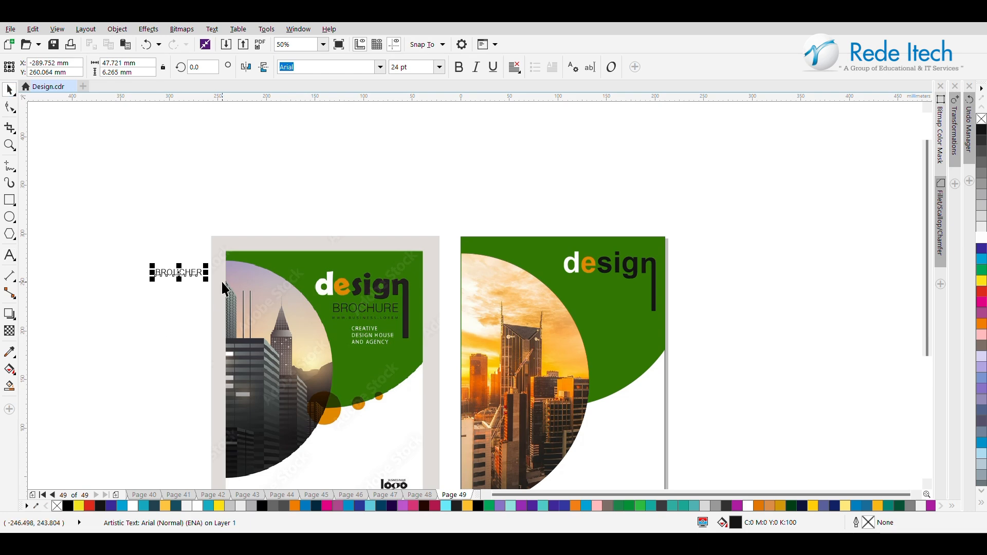
left_click_drag(206, 280, 605, 329)
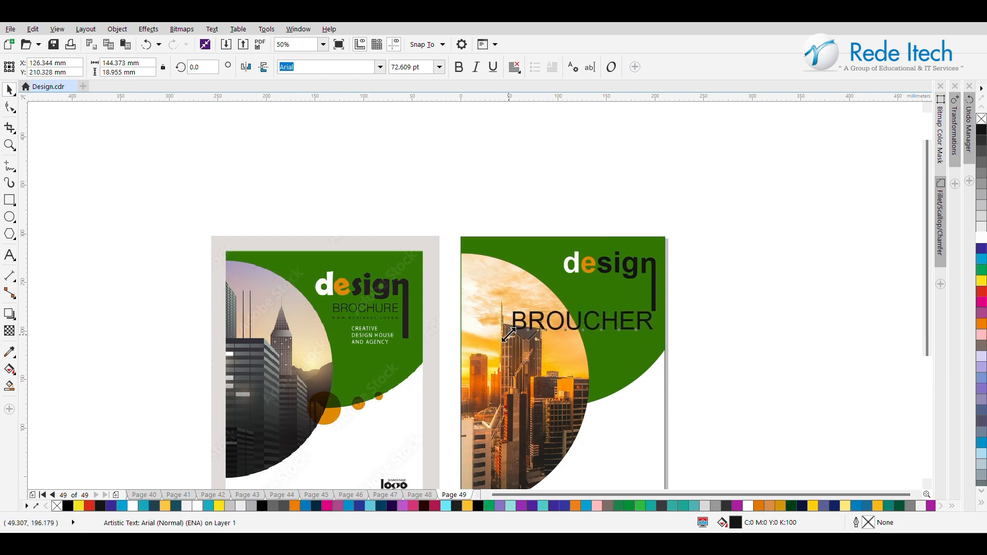
left_click_drag(509, 335, 608, 292)
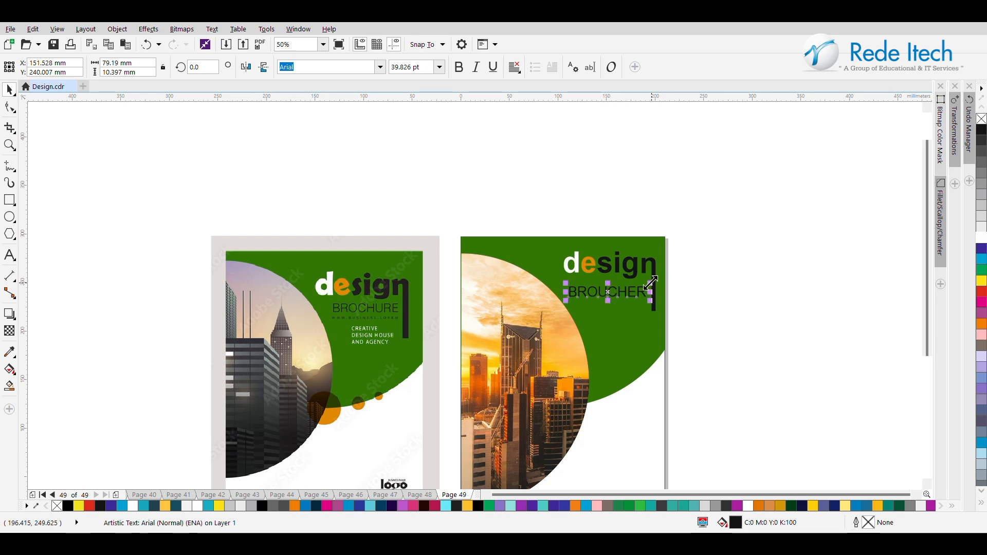
left_click_drag(564, 303, 609, 288)
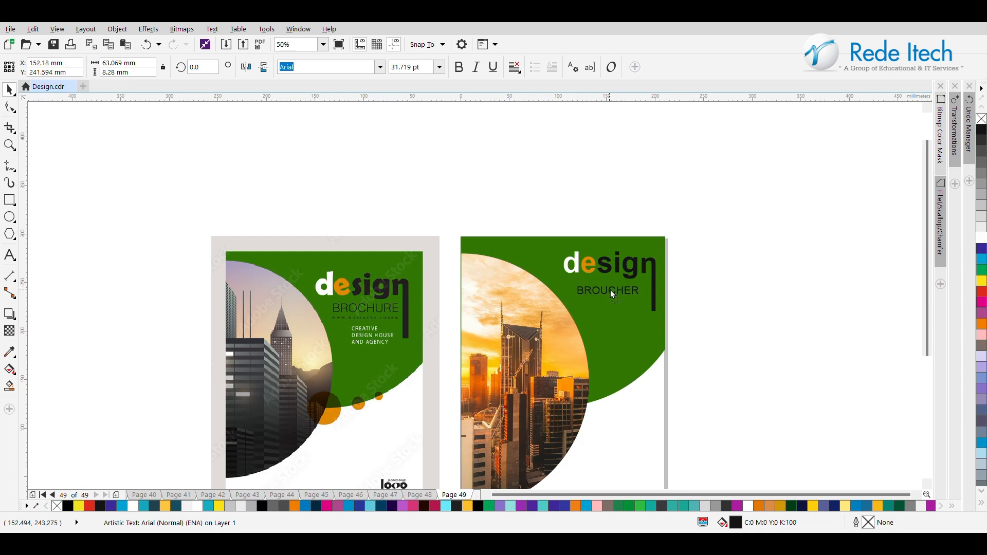
left_click_drag(618, 289, 619, 287)
left_click(725, 262)
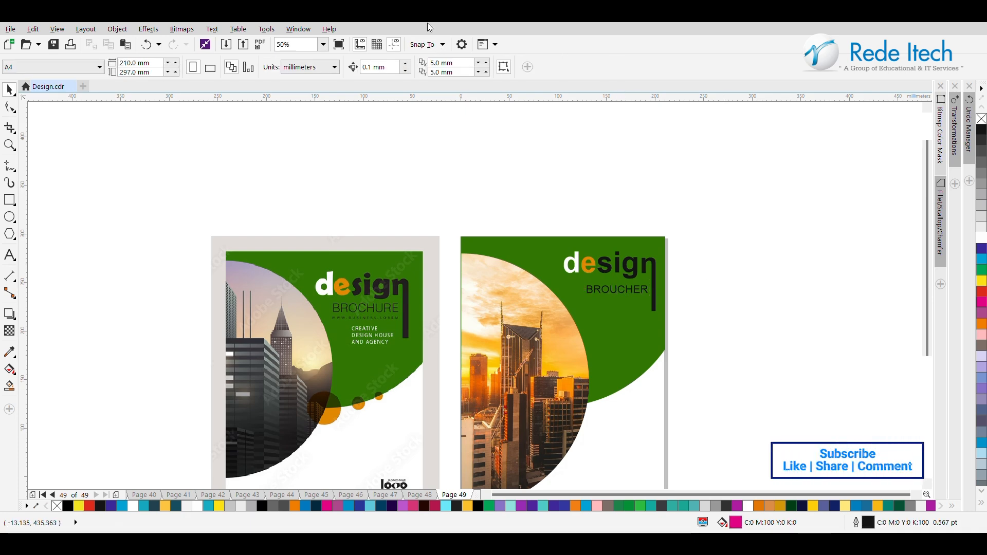
scroll(643, 329, "up", 1)
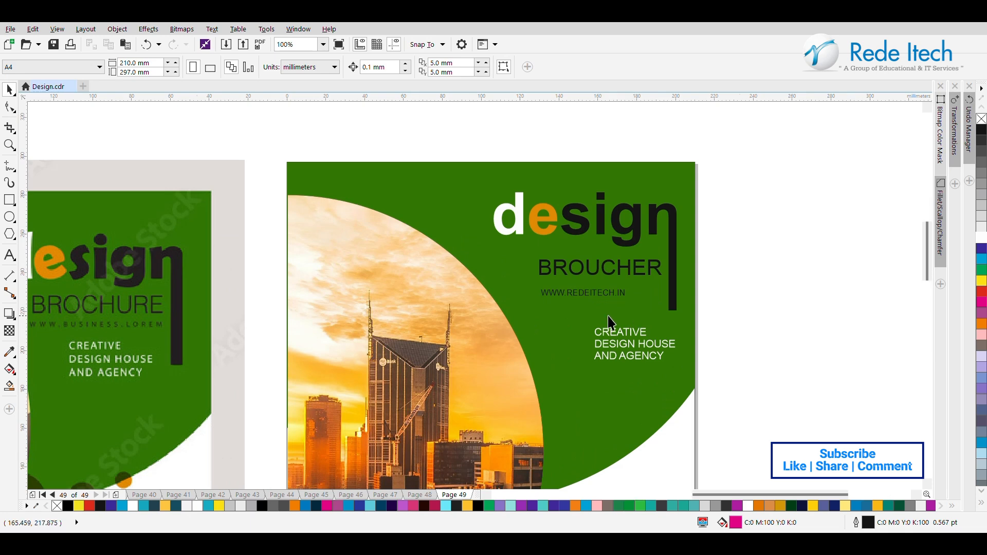
scroll(608, 317, "up", 1)
scroll(585, 267, "down", 1)
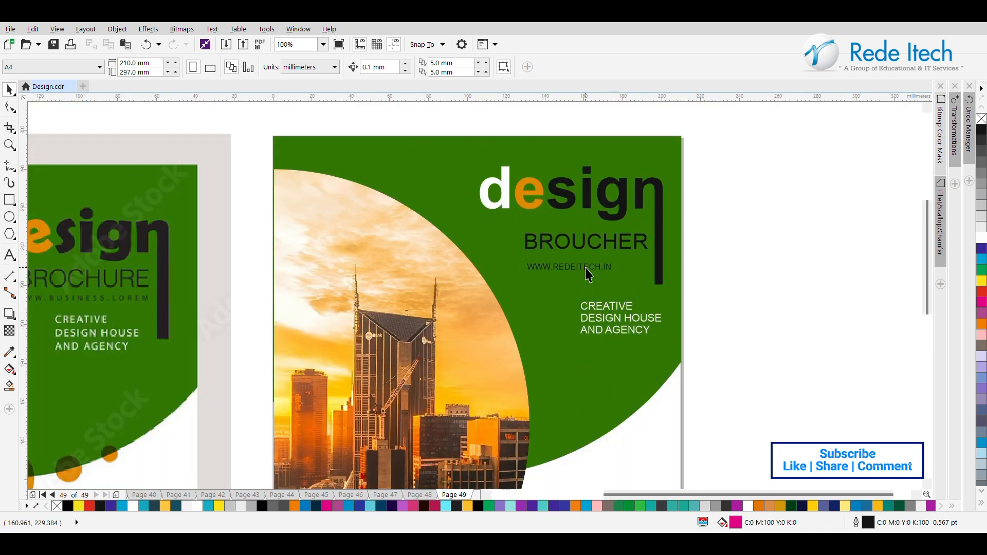
left_click(598, 264)
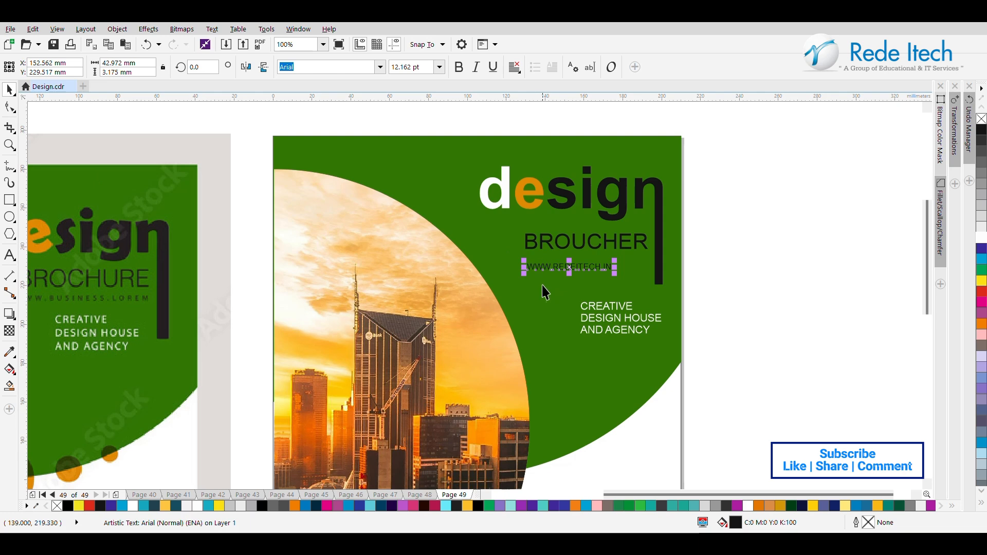
left_click(8, 108)
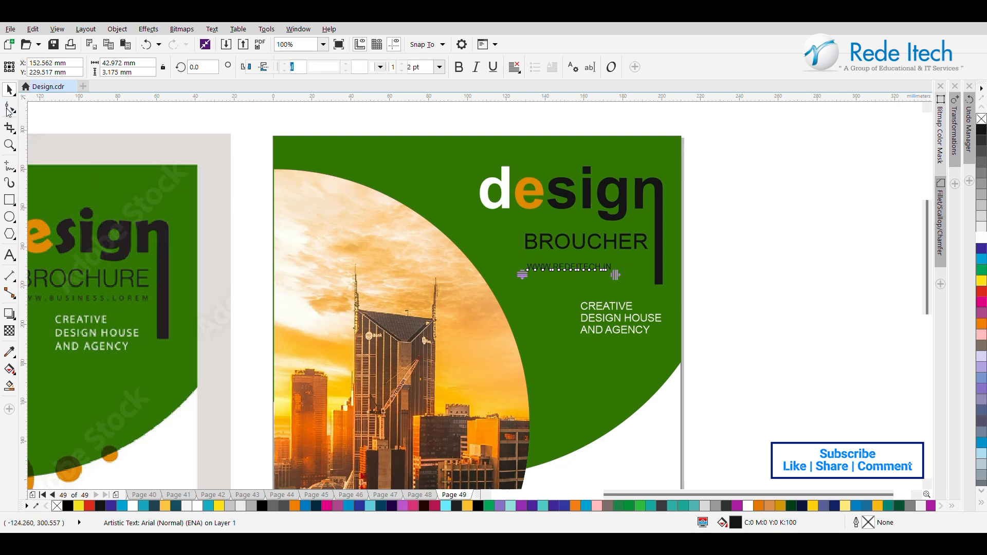
left_click_drag(615, 275, 645, 275)
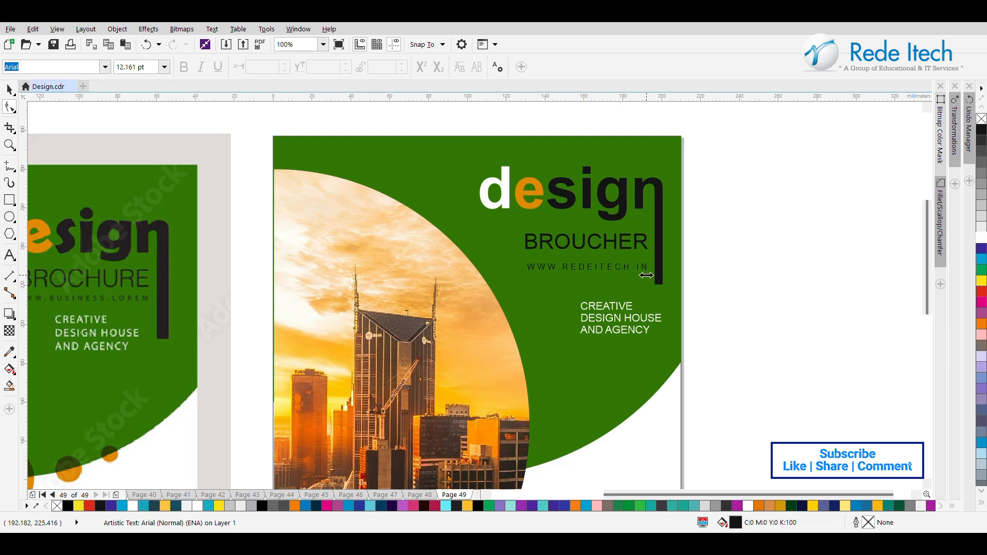
left_click(9, 90)
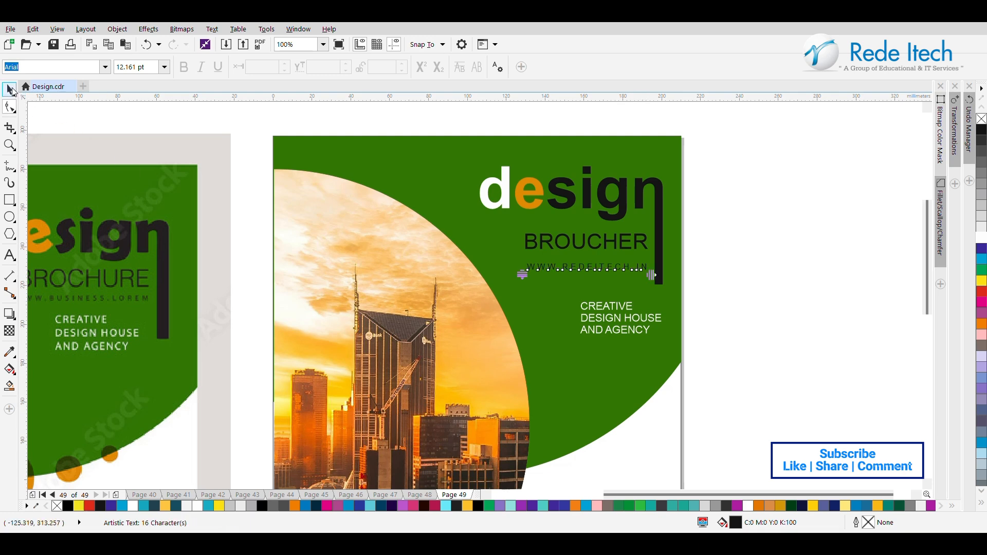
left_click(566, 246, "shift")
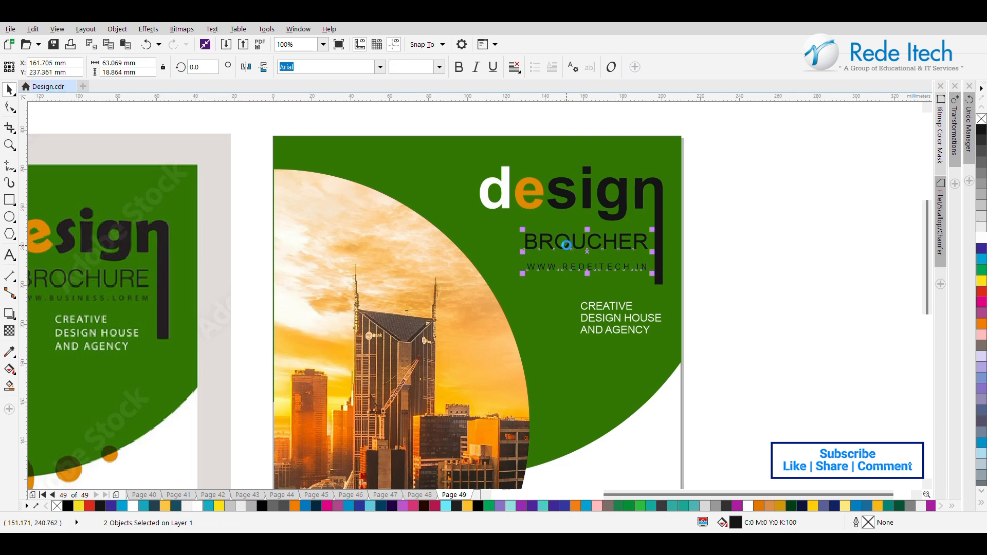
scroll(566, 245, "down", 2)
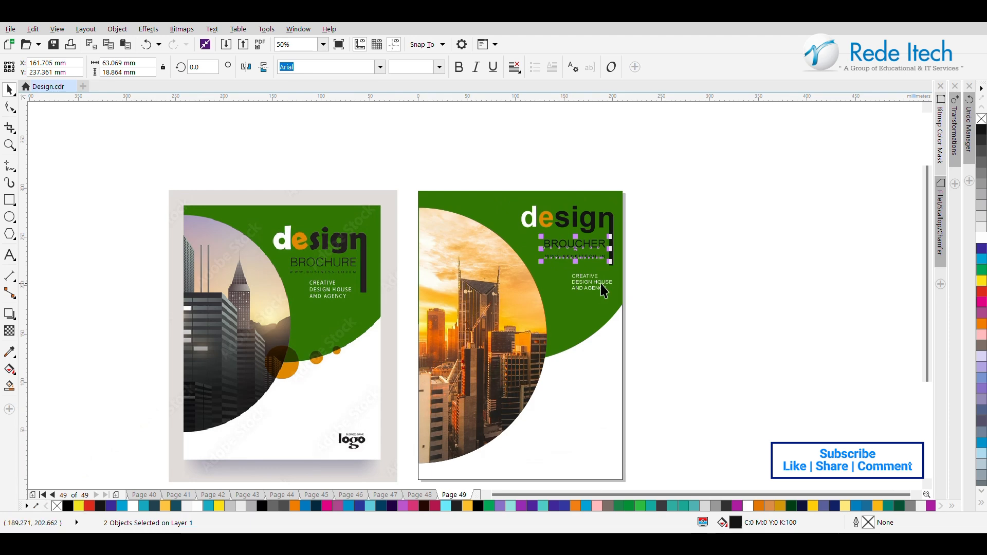
Step: Move the "CREATIVE DESIGN HOUSE AND AGENCY" text slightly left and increase its line spacing until it is about 19.5 mm tall
left_click(592, 283)
left_click_drag(593, 282, 586, 282)
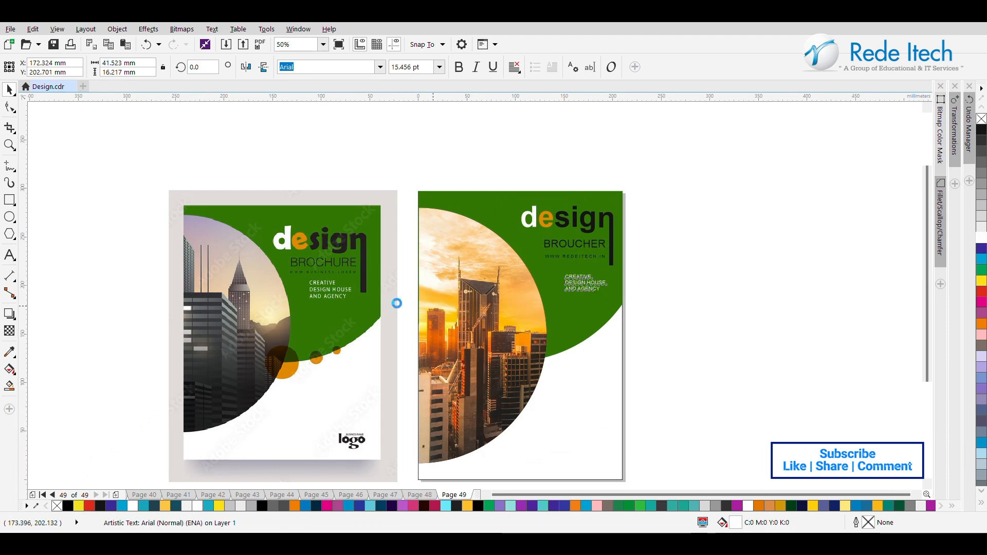
left_click(9, 109)
scroll(563, 305, "up", 2)
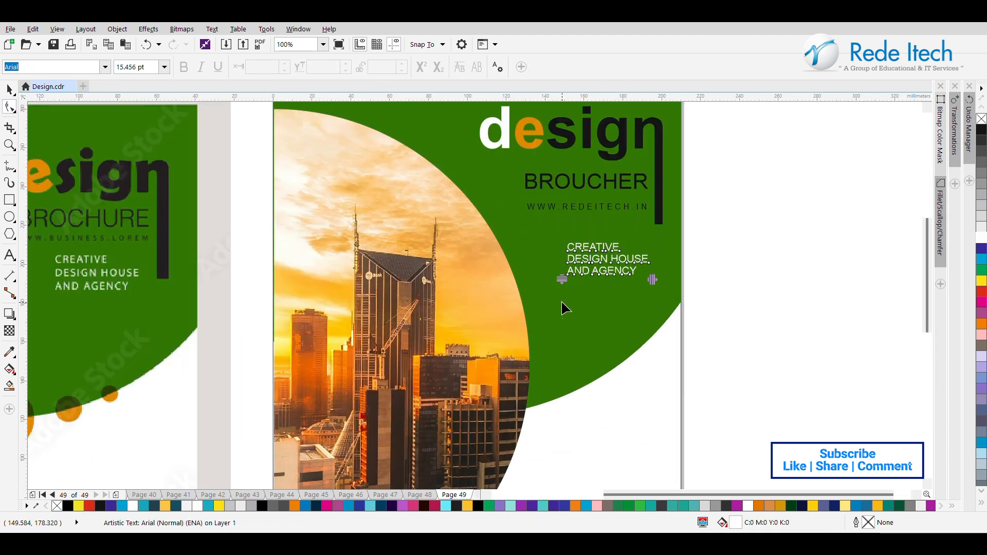
left_click_drag(560, 280, 563, 288)
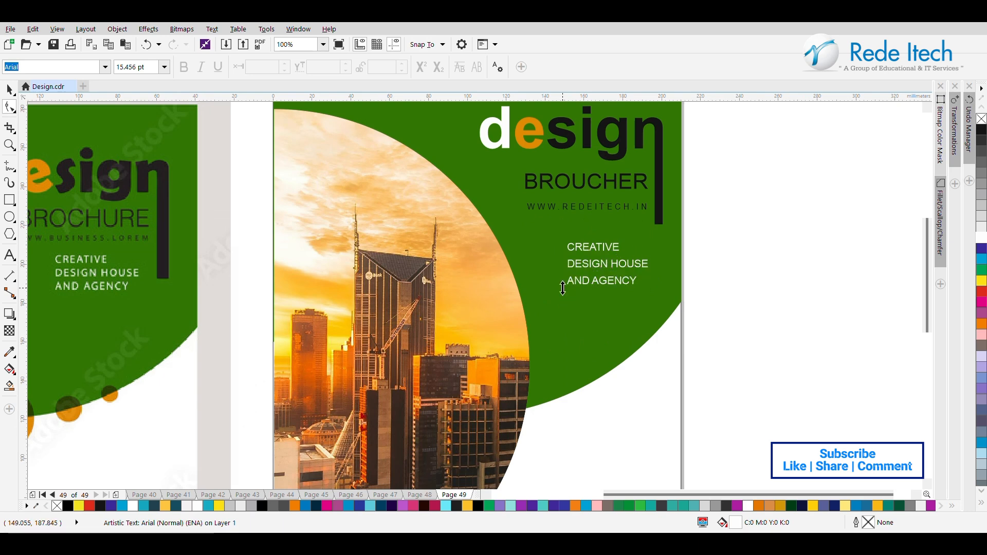
left_click(9, 90)
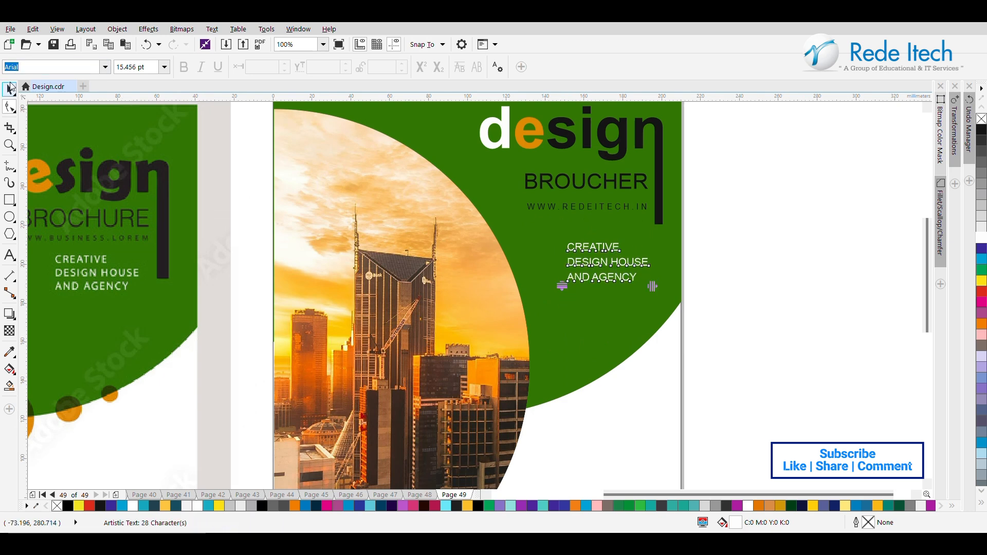
scroll(260, 261, "down", 2)
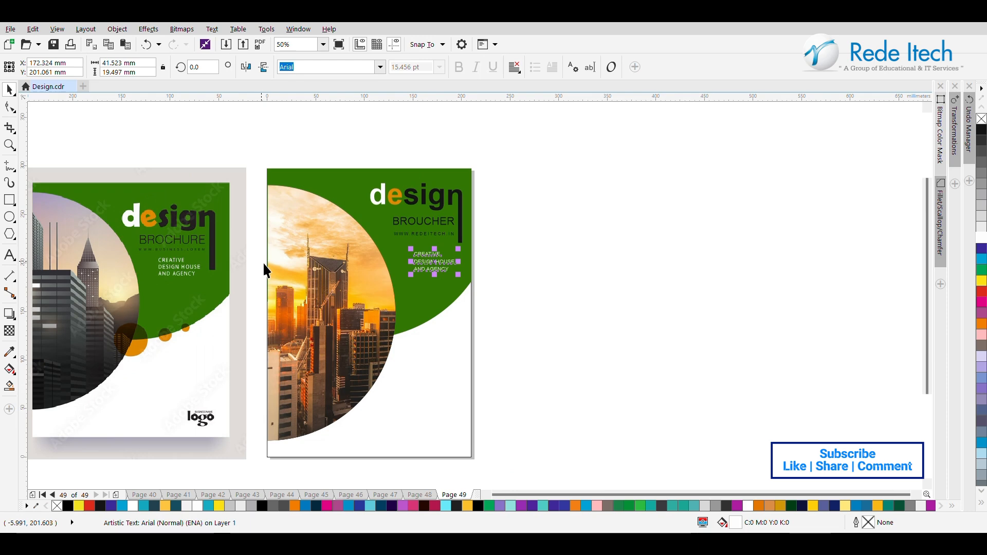
left_click(486, 495)
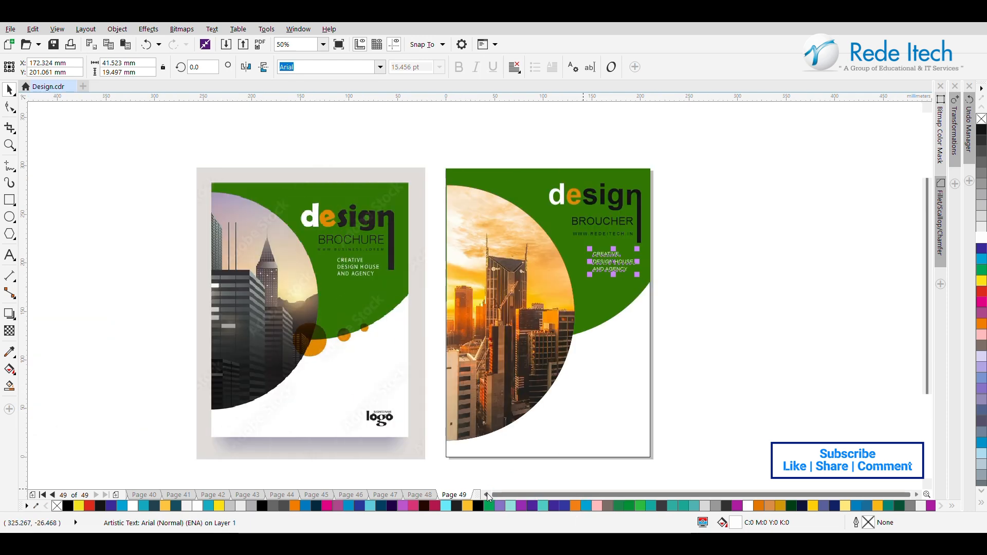
Step: Enlarge the "CREATIVE DESIGN HOUSE AND AGENCY" text to about 50 mm wide and place it under the website line
left_click_drag(614, 261, 638, 277)
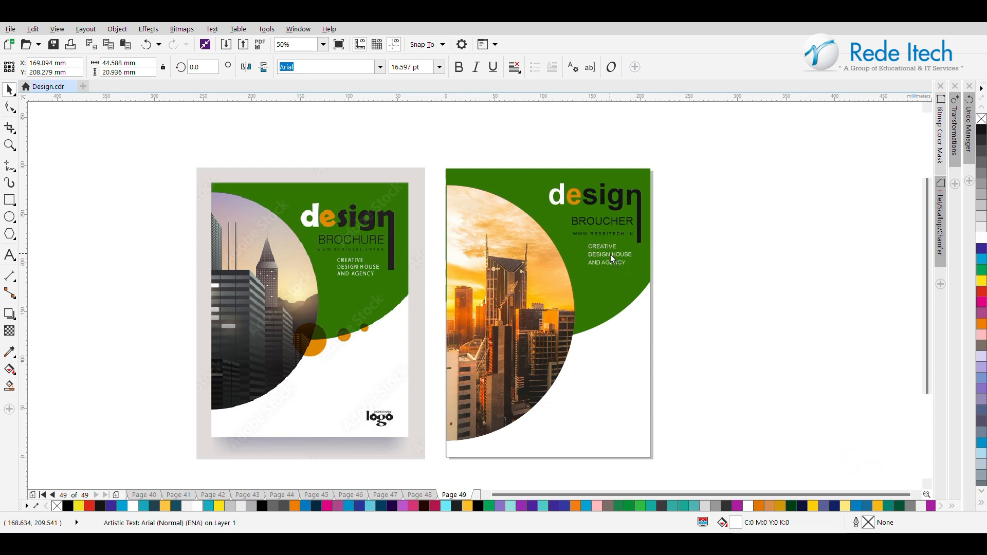
left_click(746, 258)
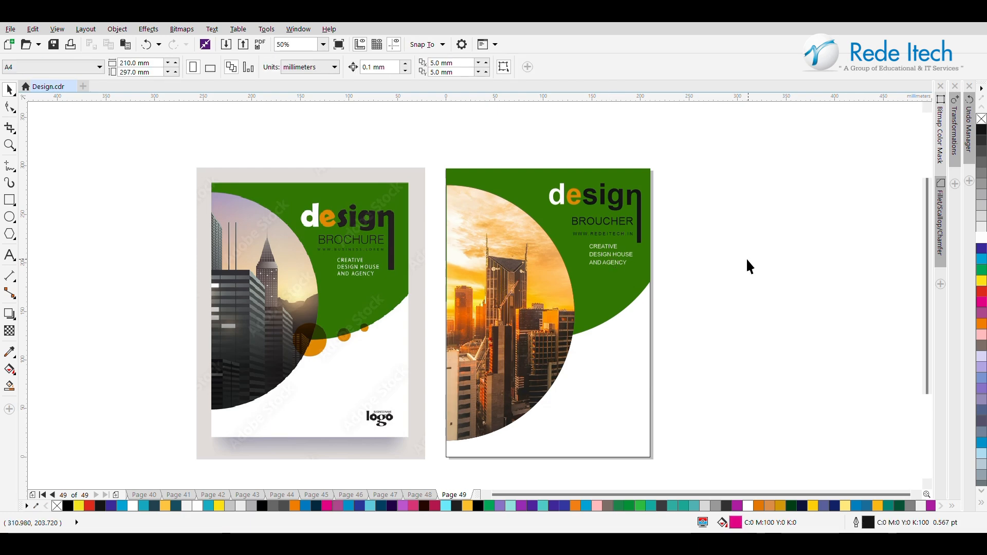
left_click(615, 264)
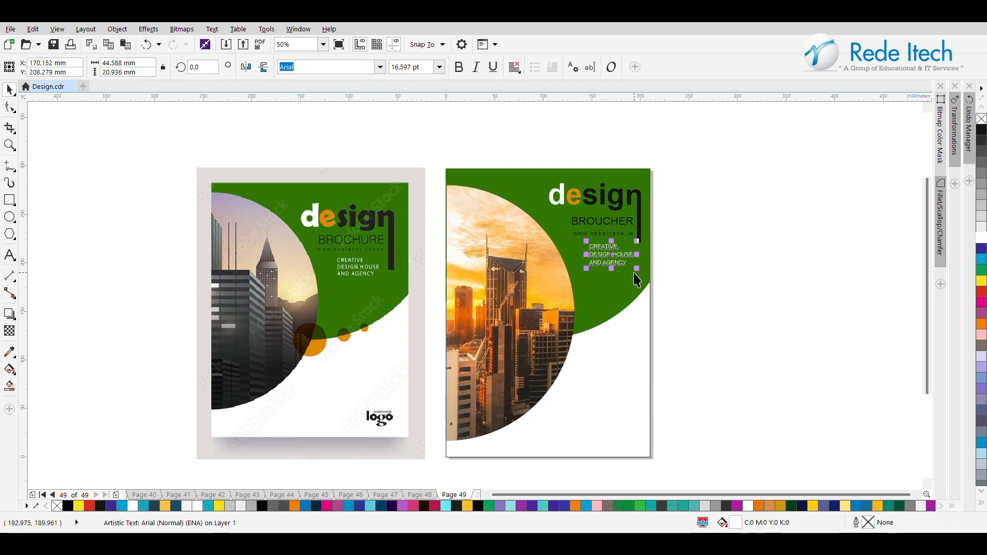
left_click_drag(638, 275, 616, 260)
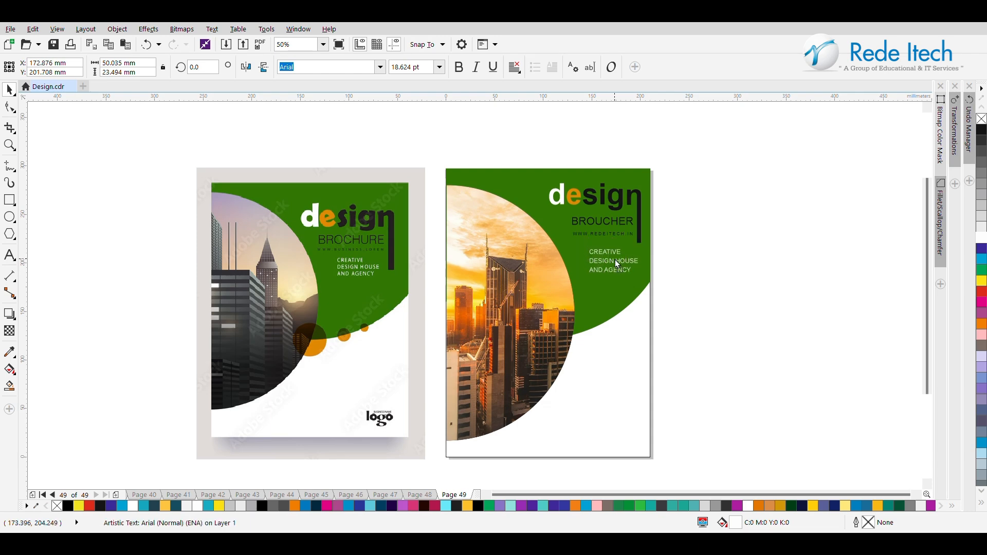
key("Escape")
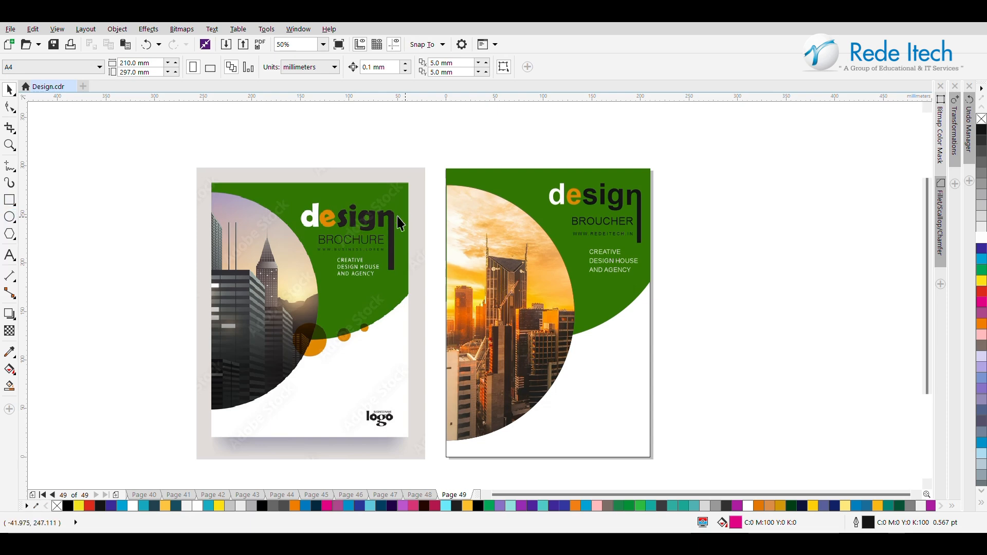
Step: Draw a circle about 33 mm in diameter where the photo's edge meets the green curve, and remove its outline
left_click(9, 216)
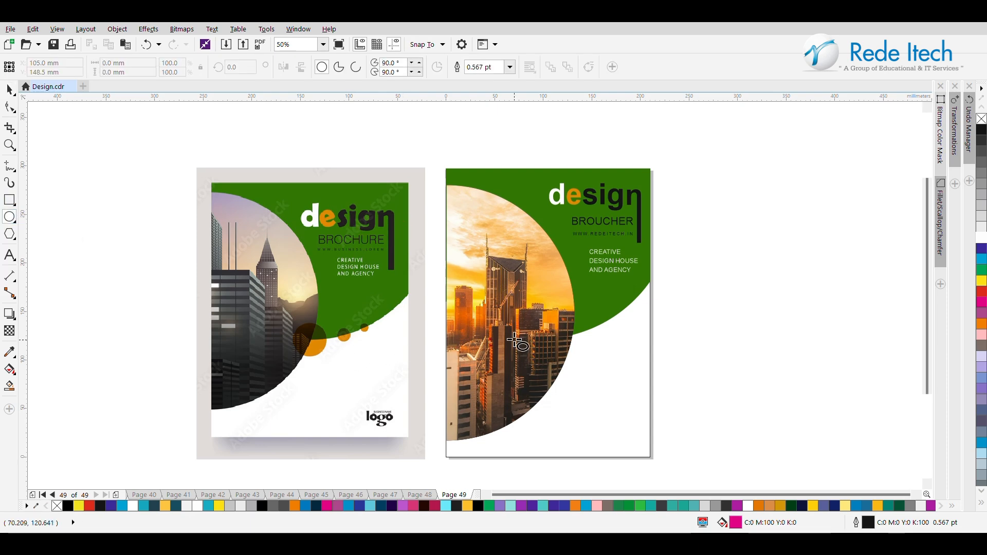
left_click_drag(573, 334, 593, 354)
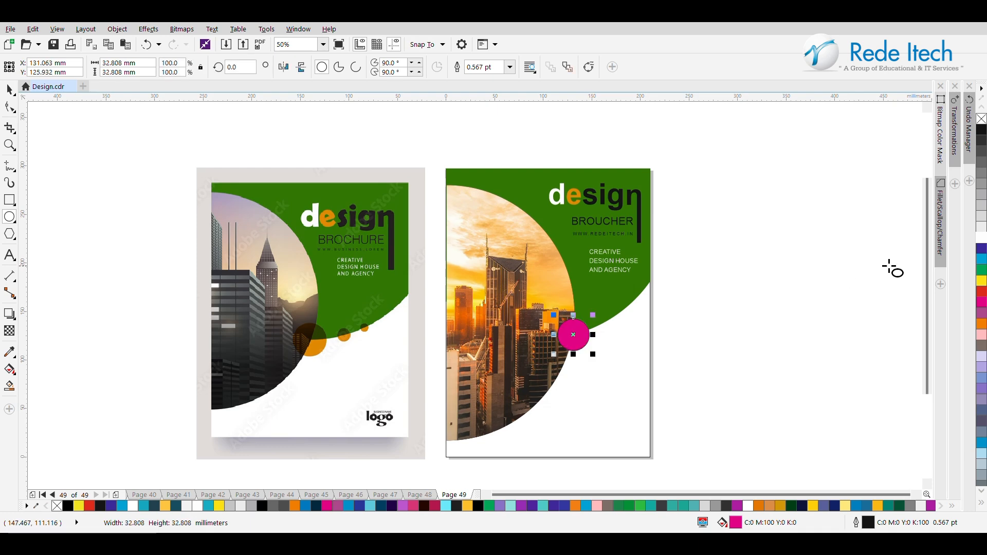
right_click(982, 119)
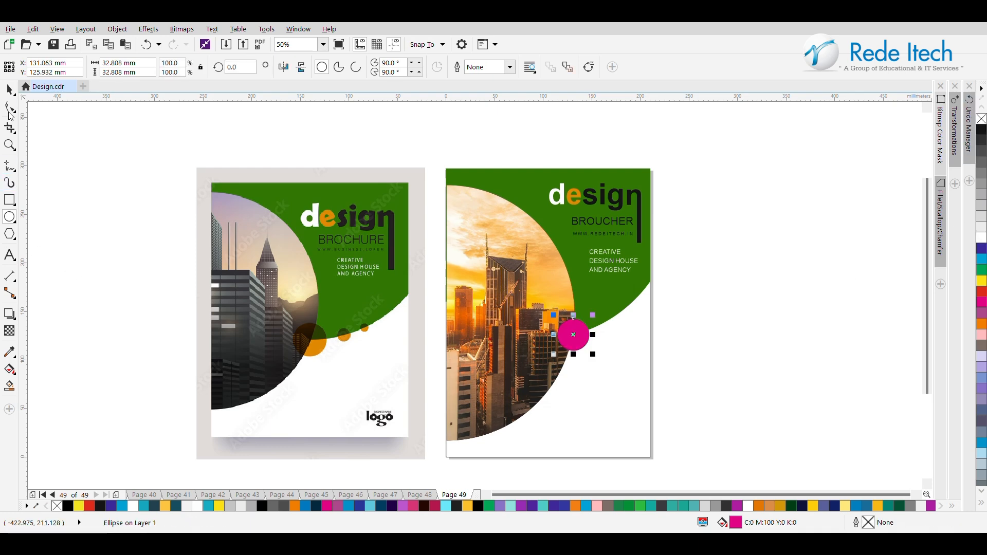
Step: Fill the new circle with the orange sampled from the reference cover's large circle
left_click(9, 90)
left_click(9, 352)
left_click(315, 352)
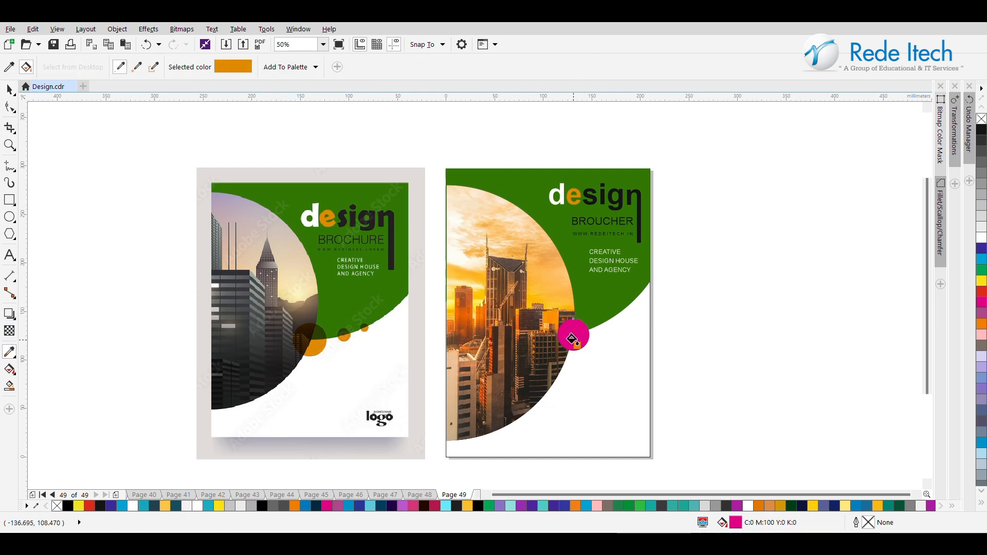
left_click(568, 333)
left_click(4, 95)
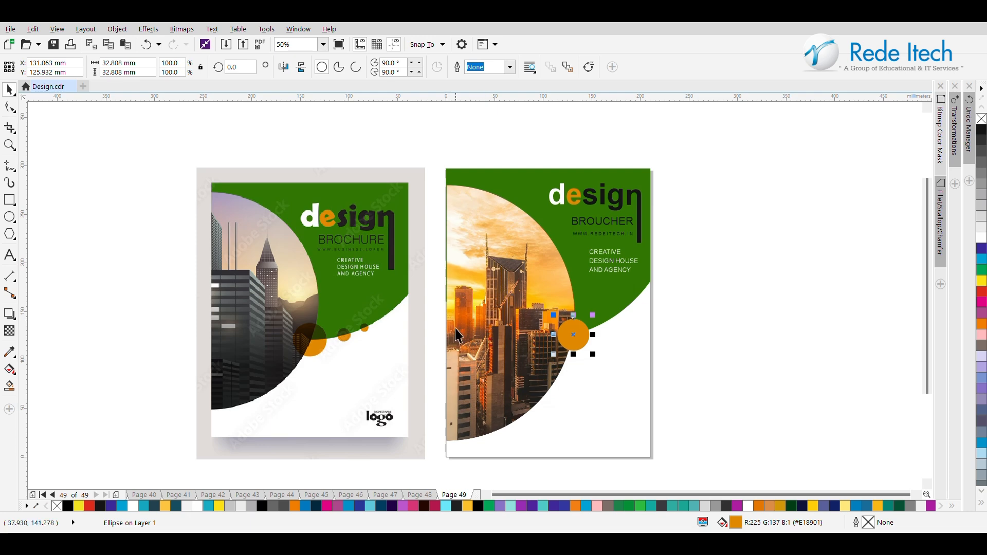
Step: Apply a uniform transparency of 40 to the orange circle
left_click(9, 330)
left_click_drag(576, 328, 585, 353)
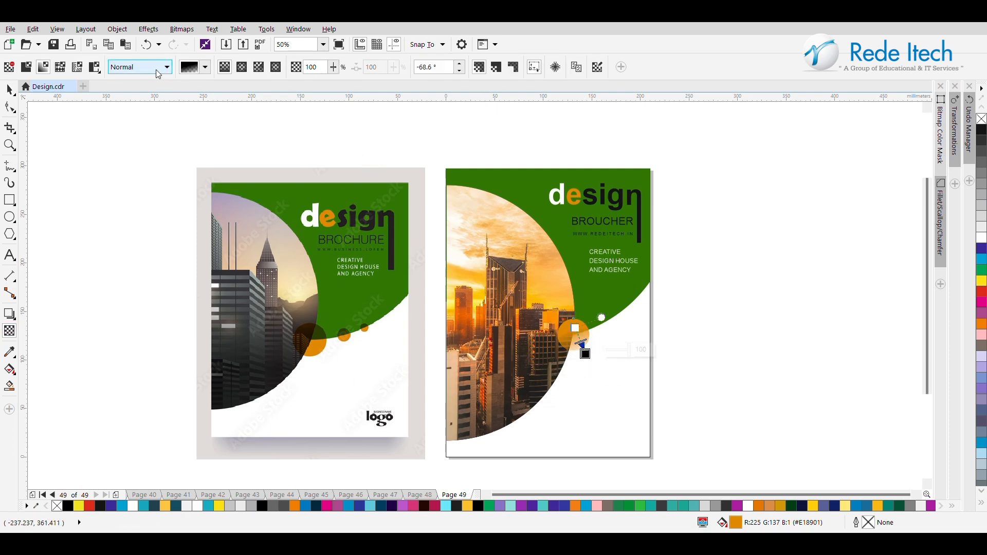
left_click(27, 66)
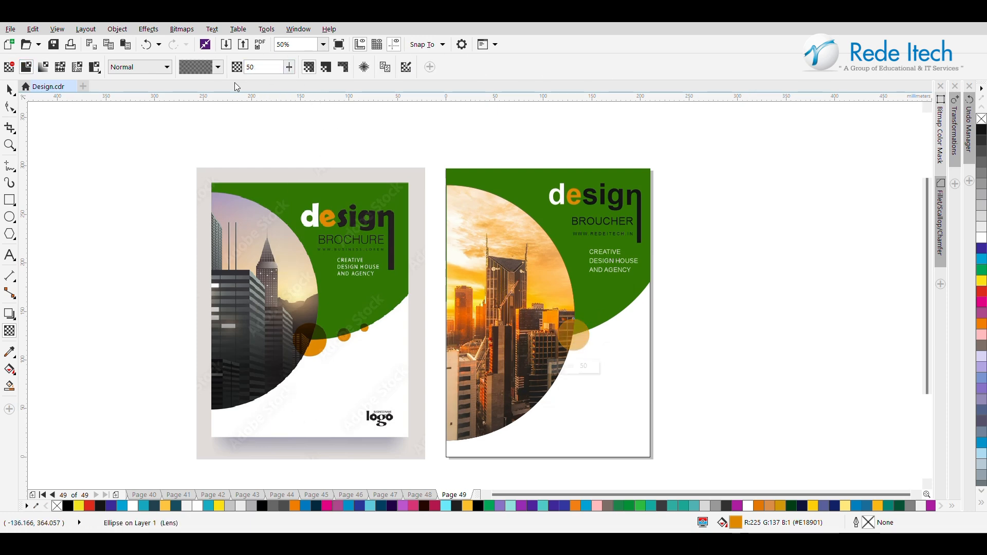
type("40")
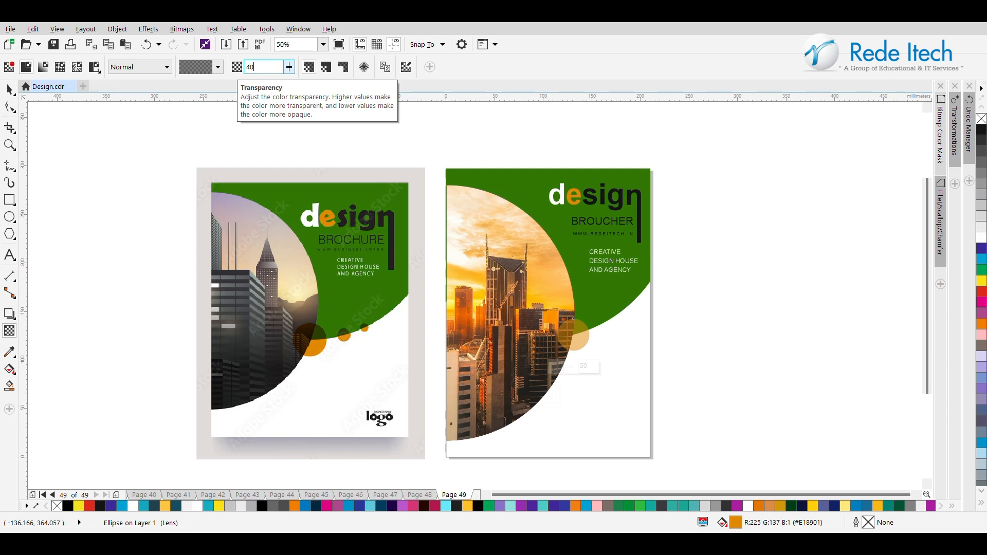
key("Return")
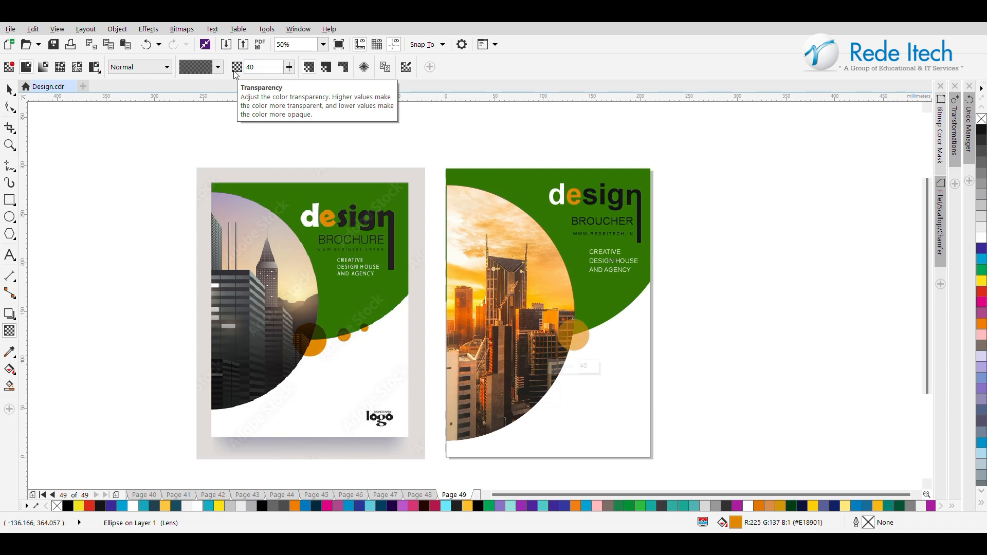
Step: Try transparency values of 20, 10 and 30 on the orange circle
left_click(245, 67)
type("20")
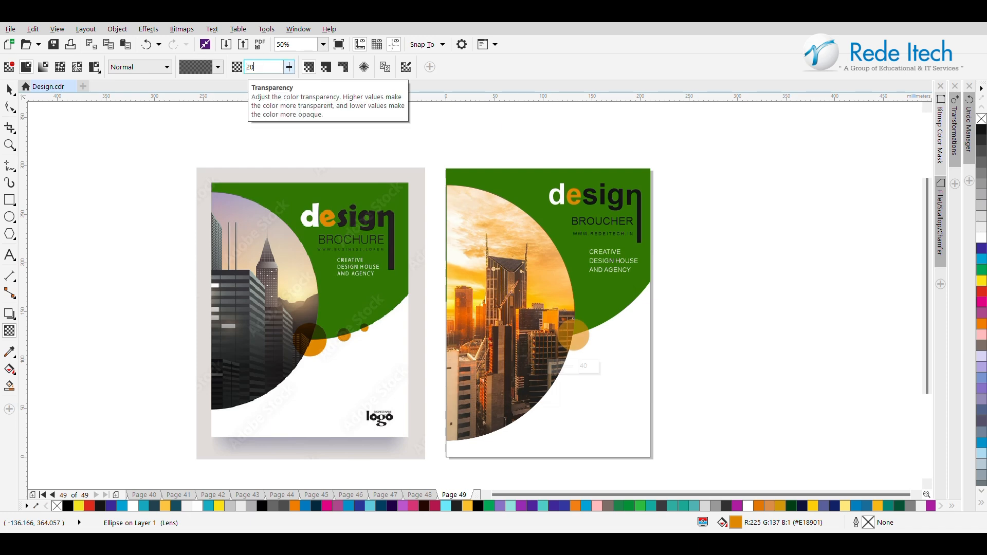
key("Return")
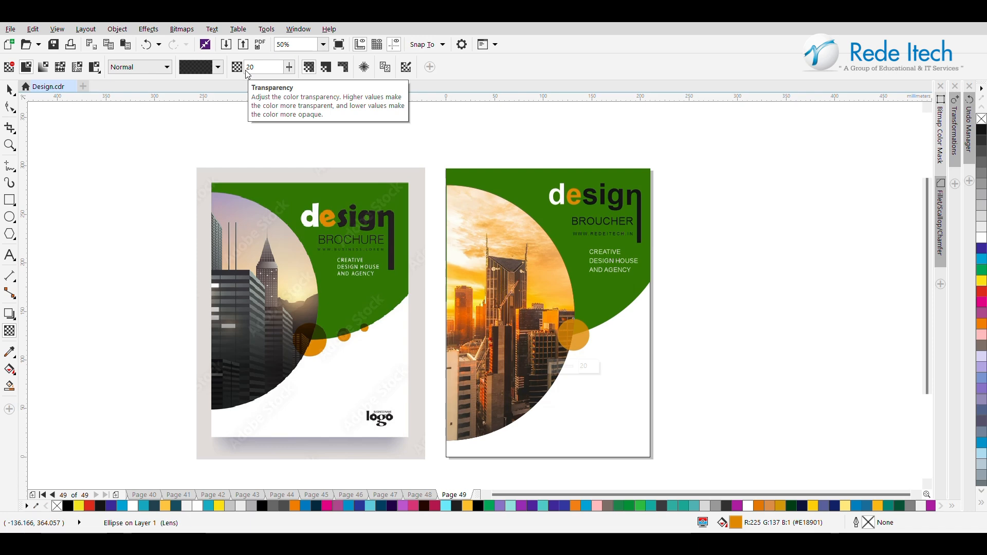
type("10")
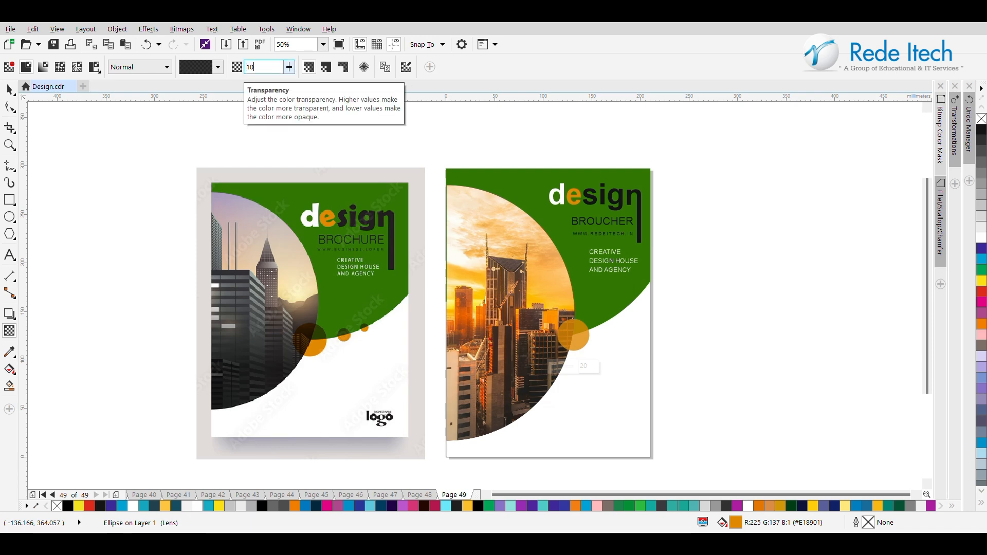
key("Return")
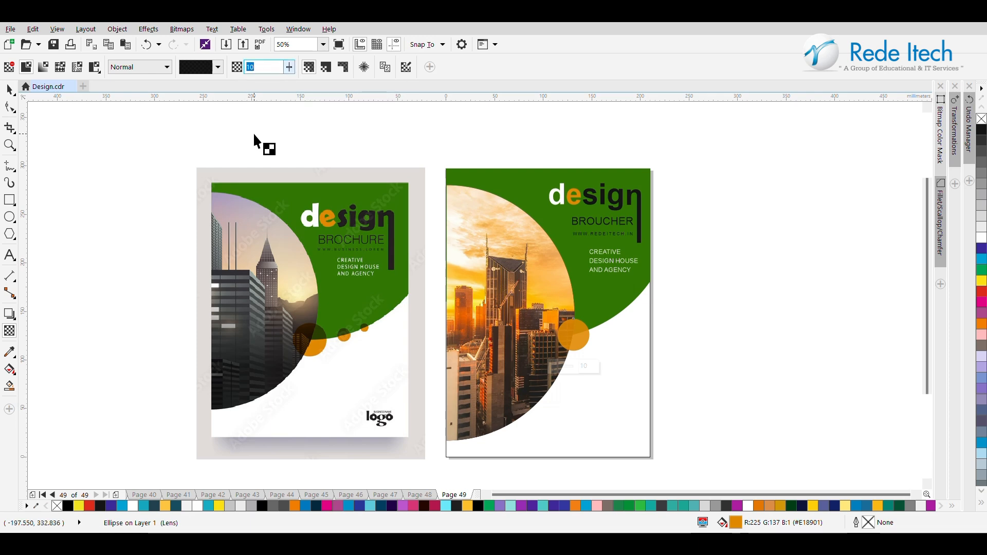
type("30")
key("Return")
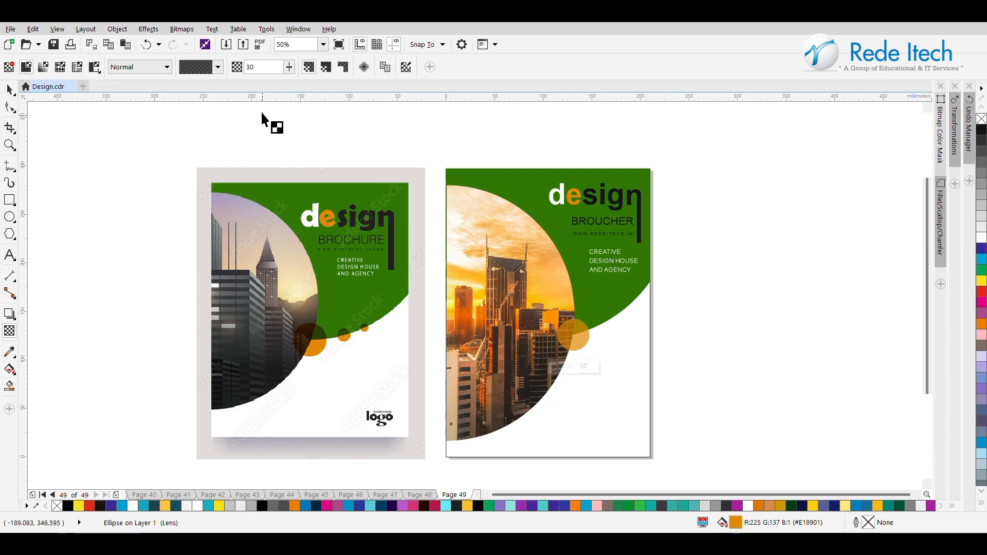
Step: Set the orange circle's uniform transparency to 40
left_click(9, 90)
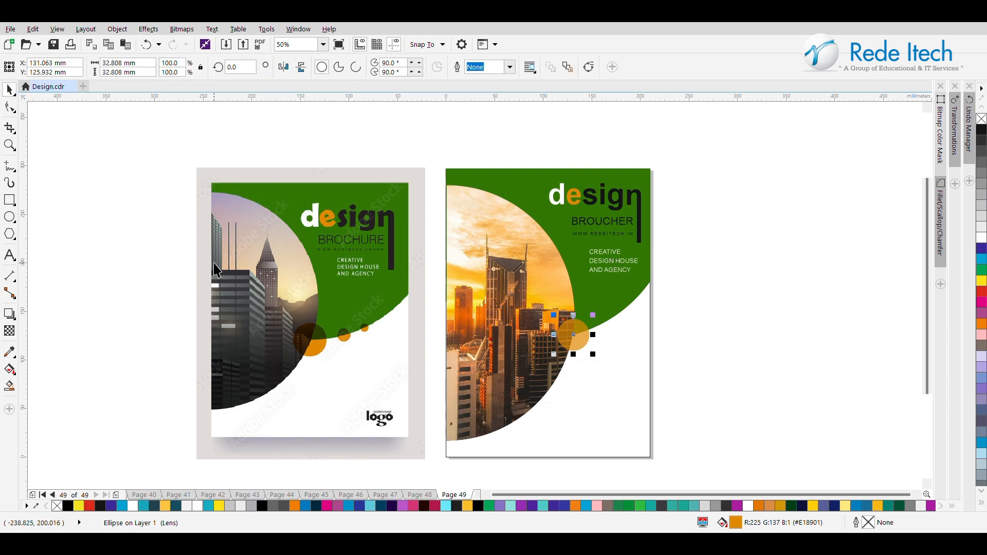
left_click(9, 331)
left_click(291, 68)
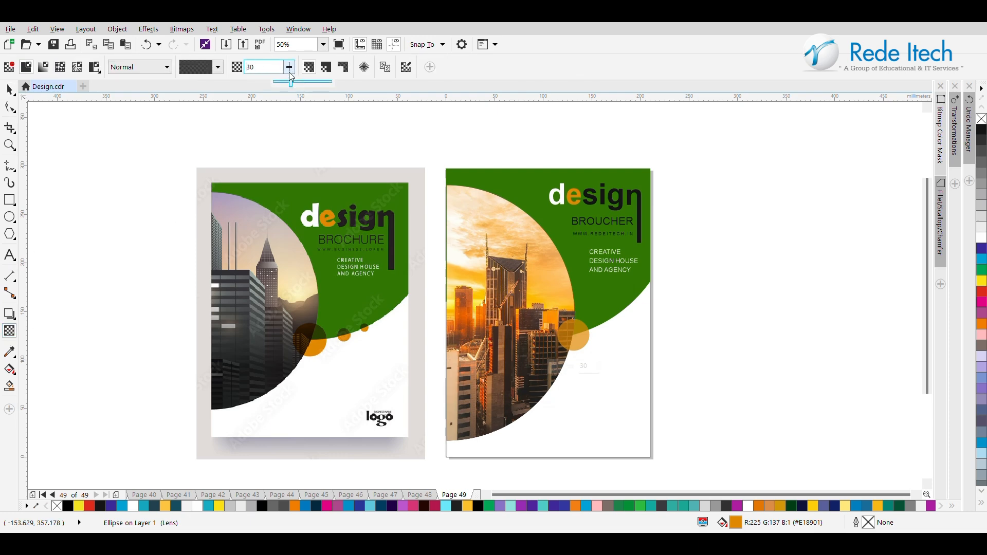
left_click_drag(291, 80, 255, 65)
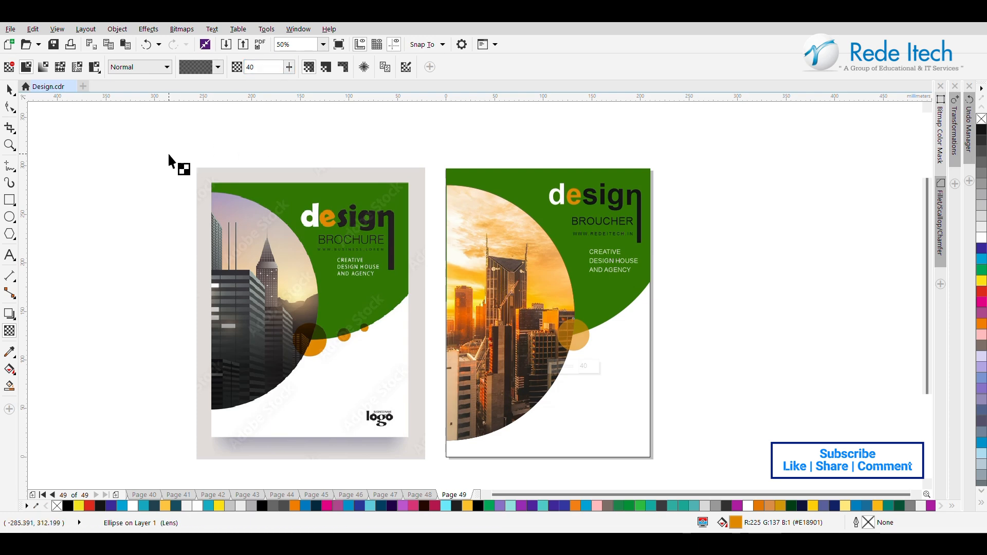
left_click(9, 90)
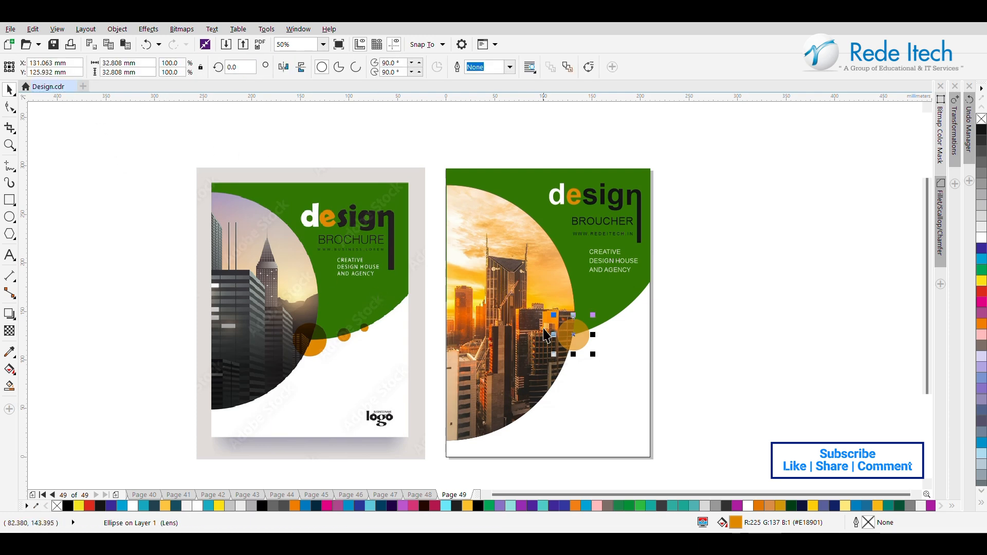
Step: Add two smaller copies of the orange circle along the green curve, the middle one about 20 mm wide and the smallest nearest the page edge
left_click_drag(579, 342, 639, 292)
left_click(611, 322)
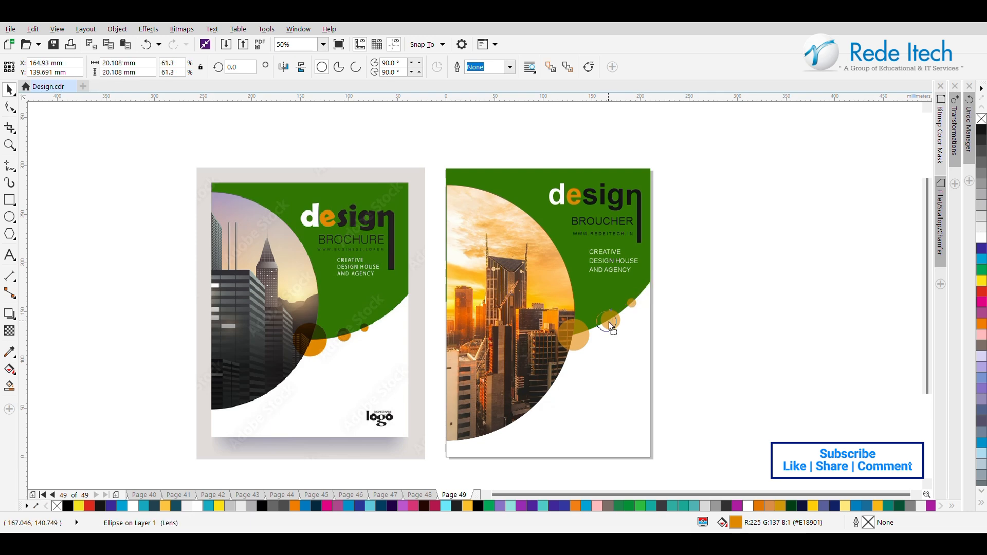
left_click_drag(610, 325, 608, 323)
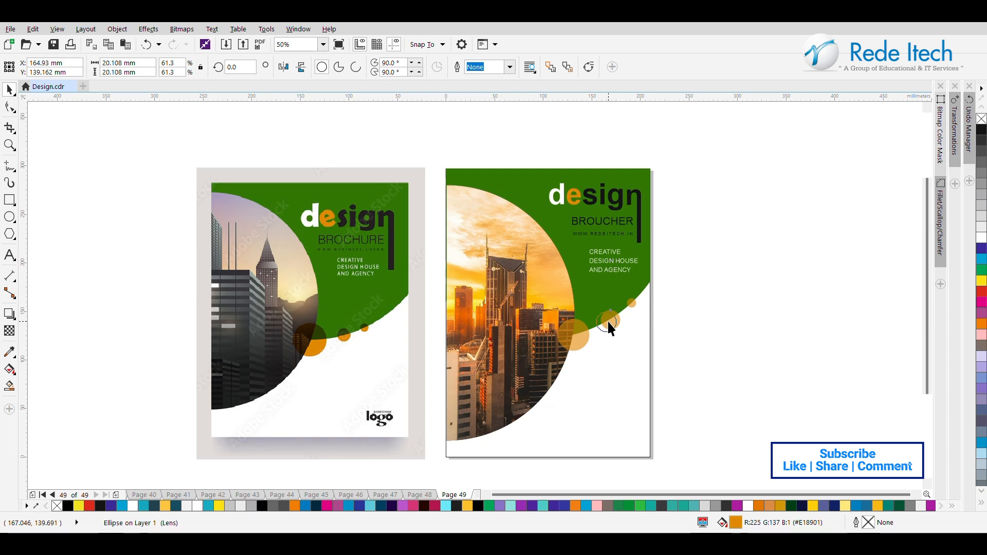
left_click(659, 310)
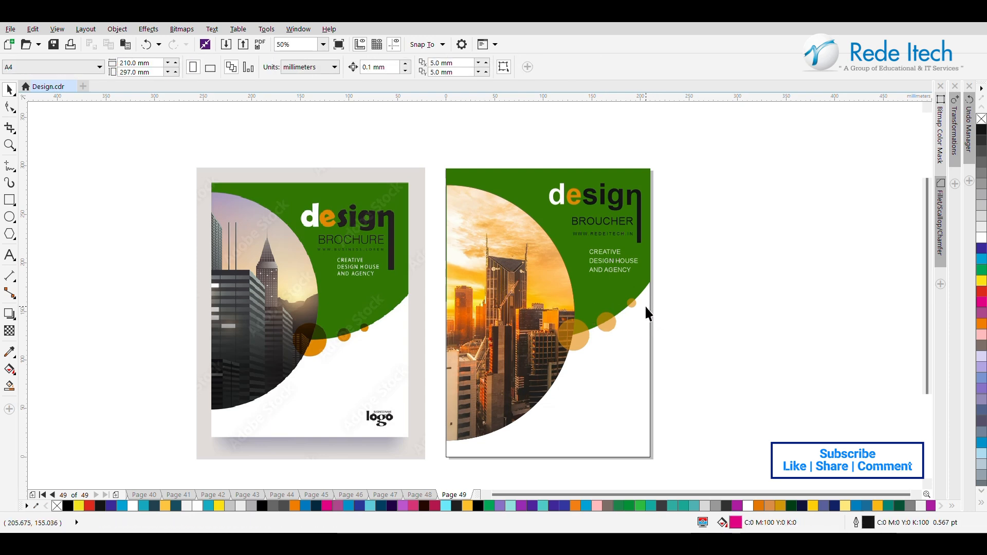
left_click_drag(610, 321, 614, 319)
left_click(698, 310)
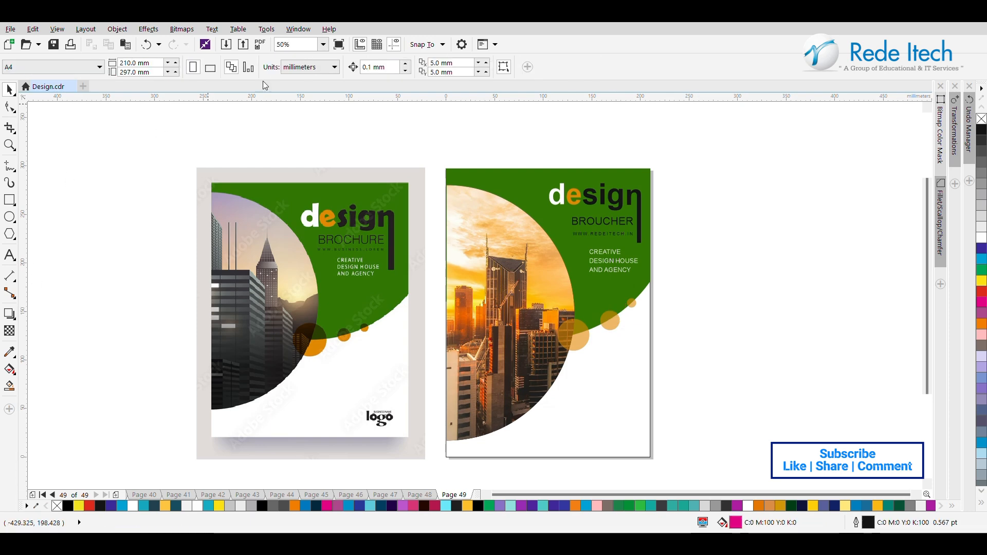
Step: Place the Rede Itech logo in the white area at the page's lower right and scale it to about 73 mm wide
left_click_drag(779, 210, 630, 432)
left_click_drag(694, 403, 636, 422)
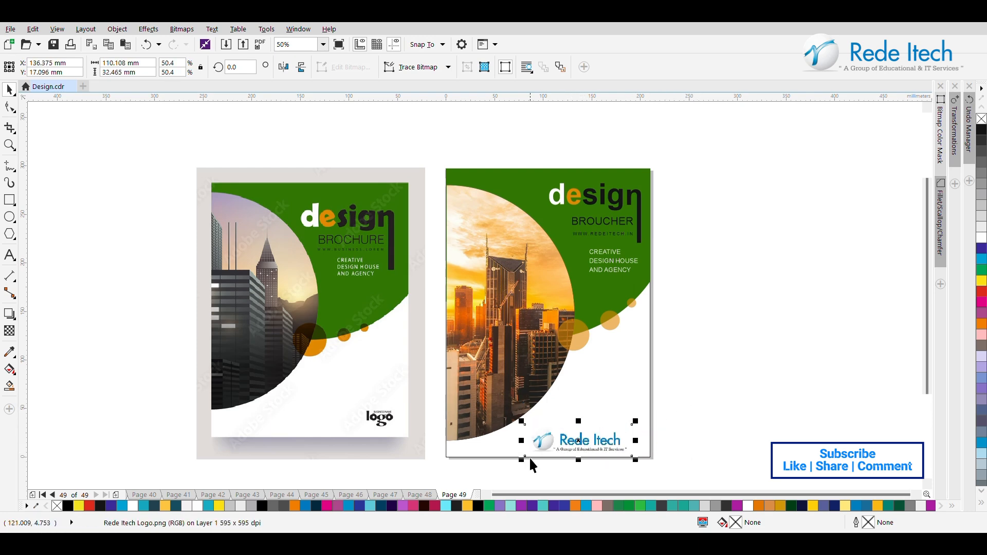
left_click_drag(522, 460, 567, 453)
left_click(720, 409)
Step: Fine-tune the Rede Itech logo's position near the page's lower-right corner, slightly higher and further right
scroll(578, 448, "up", 4)
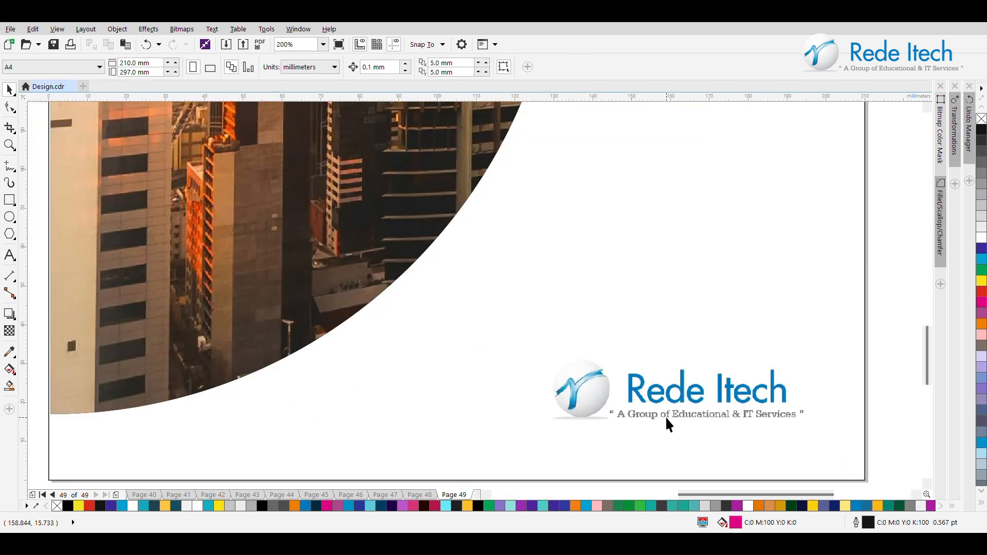
left_click_drag(671, 404, 688, 395)
scroll(689, 393, "down", 4)
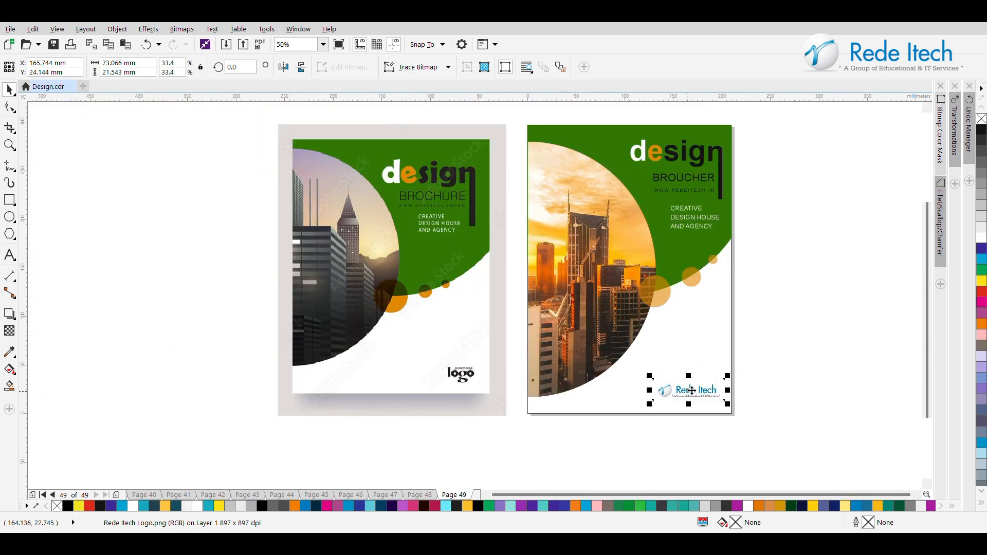
key("Escape")
left_click_drag(692, 391, 694, 389)
left_click(791, 391)
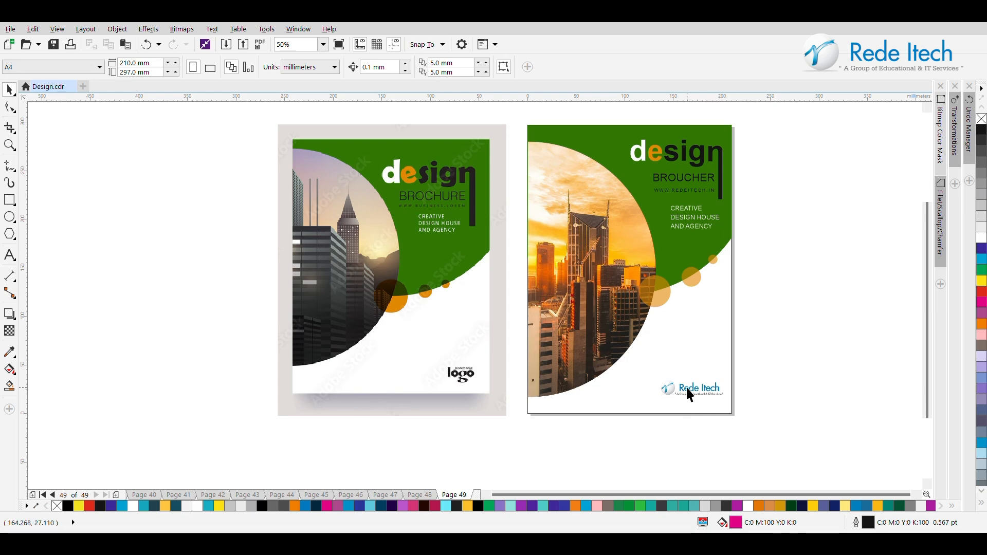
left_click(687, 389)
left_click(796, 381)
left_click_drag(682, 387, 686, 390)
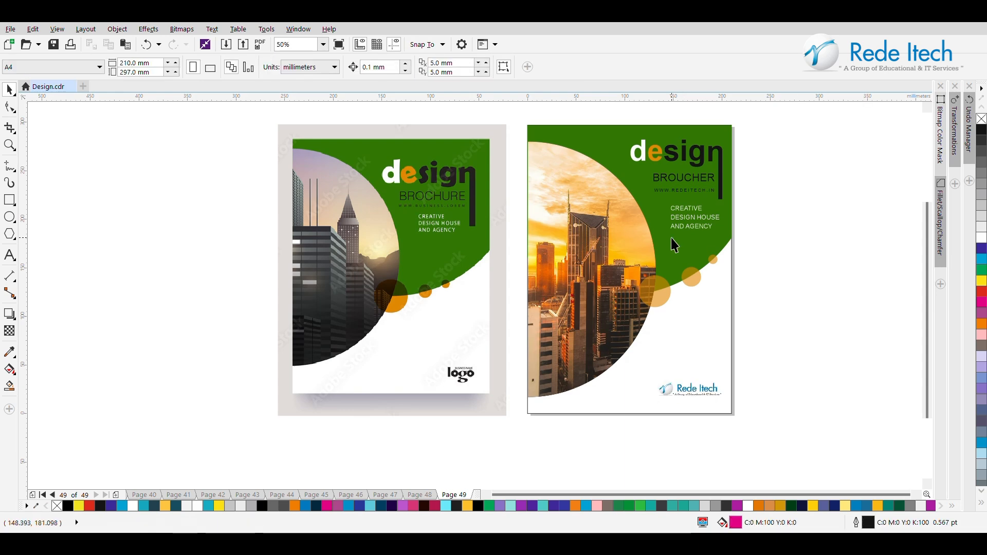
Step: Delete the reference cover image beside the finished page
left_click(344, 240)
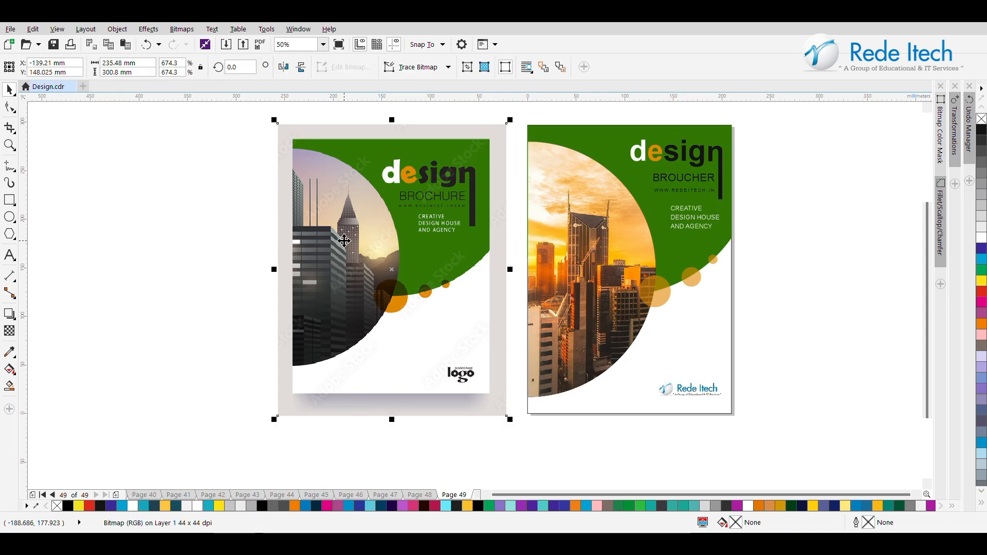
key("Delete")
left_click(10, 146)
left_click_drag(515, 111, 743, 419)
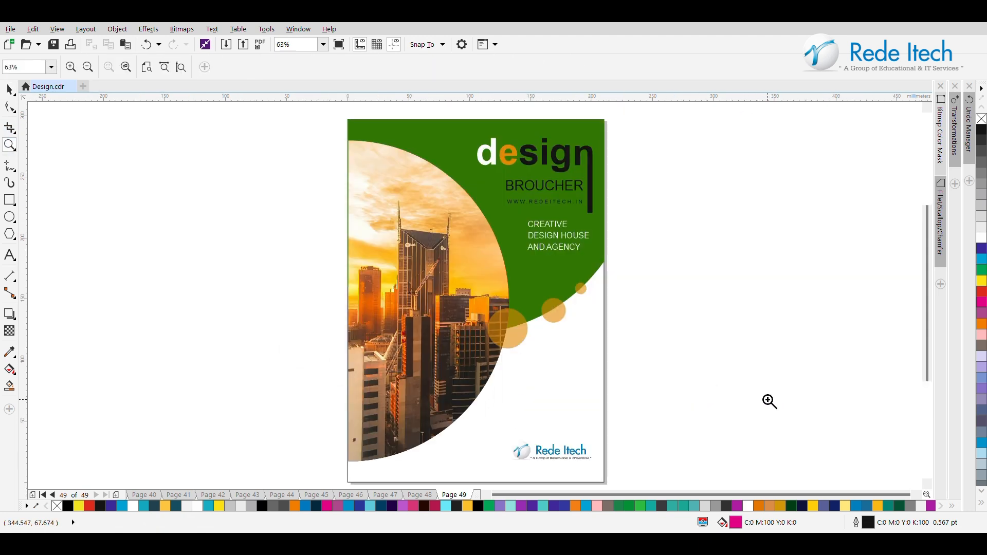